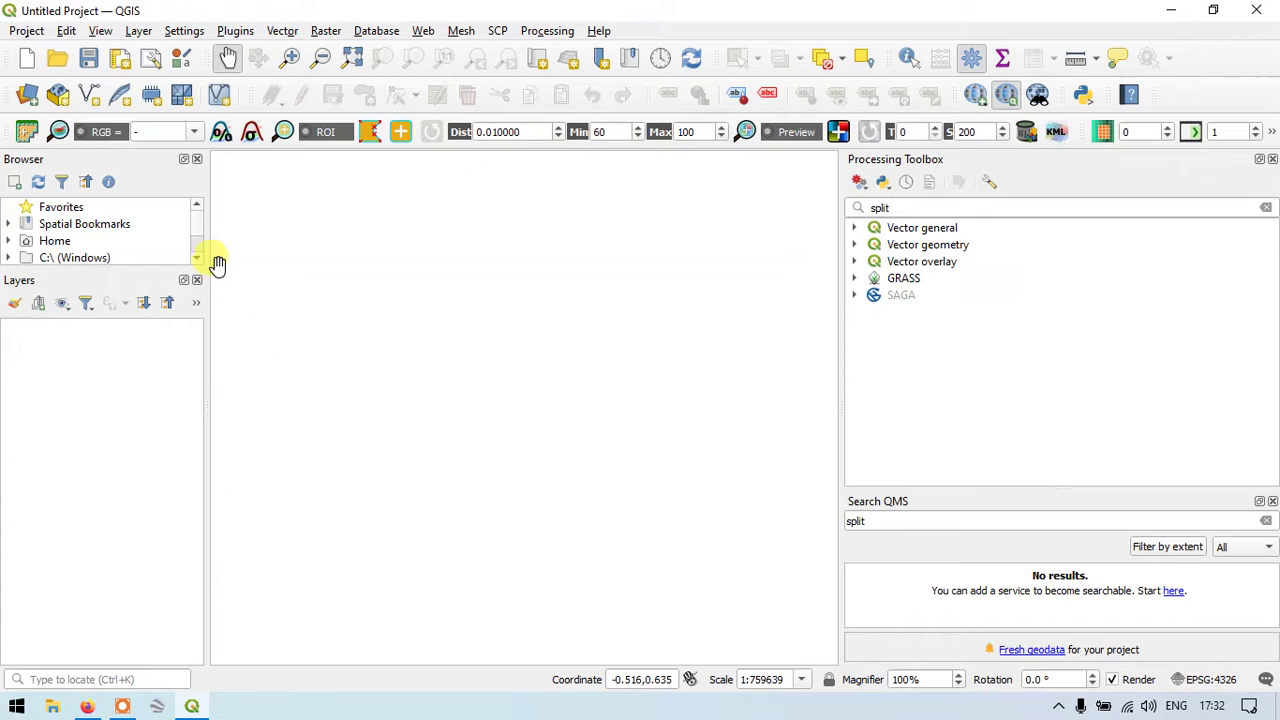
# Create a temporary scratch layer named "Split and Merage Polygon" with Polygon geometry and the project CRS, EPSG:4326 - WGS 84.
pyautogui.click(137, 31)
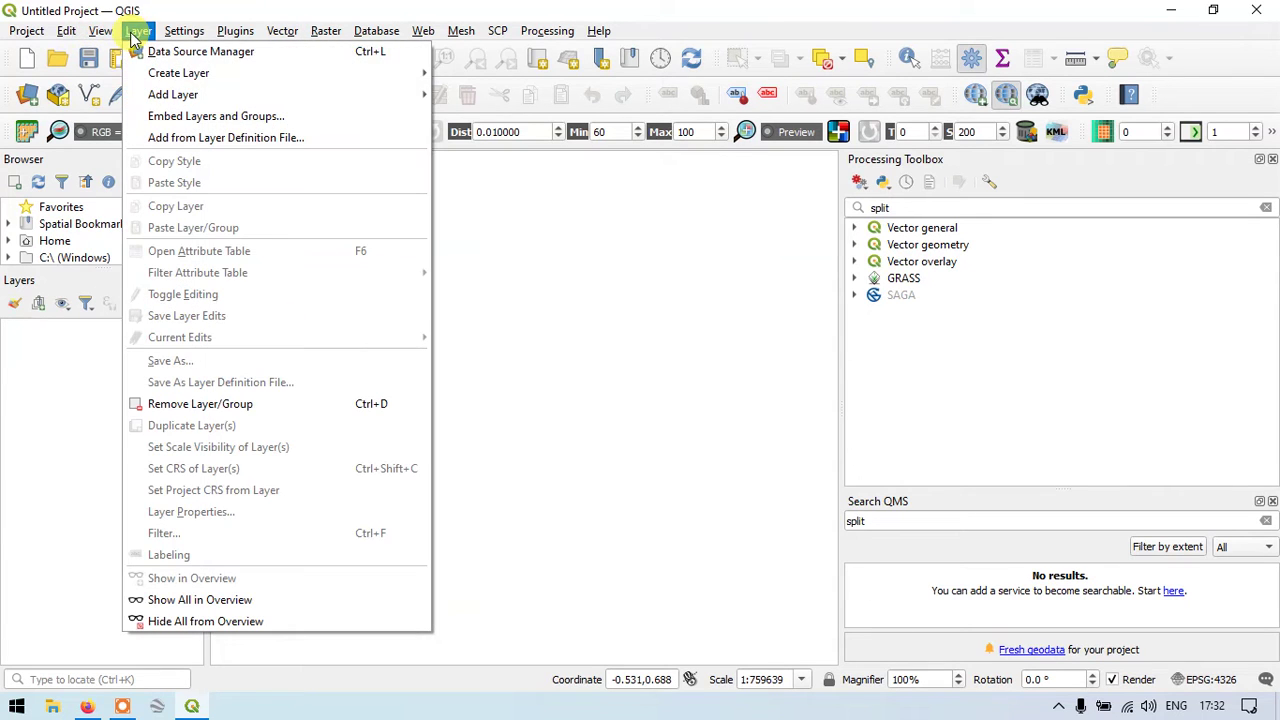
pyautogui.moveTo(294, 74)
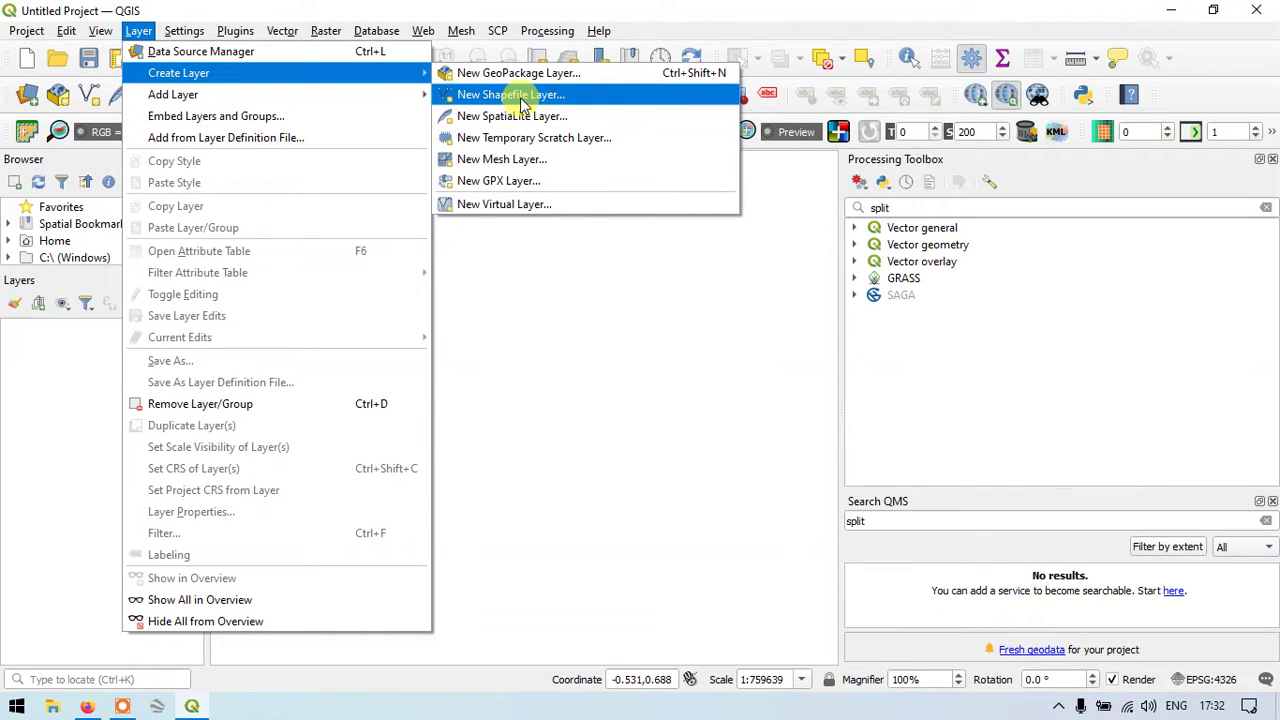
pyautogui.click(563, 140)
pyautogui.tripleClick(679, 97)
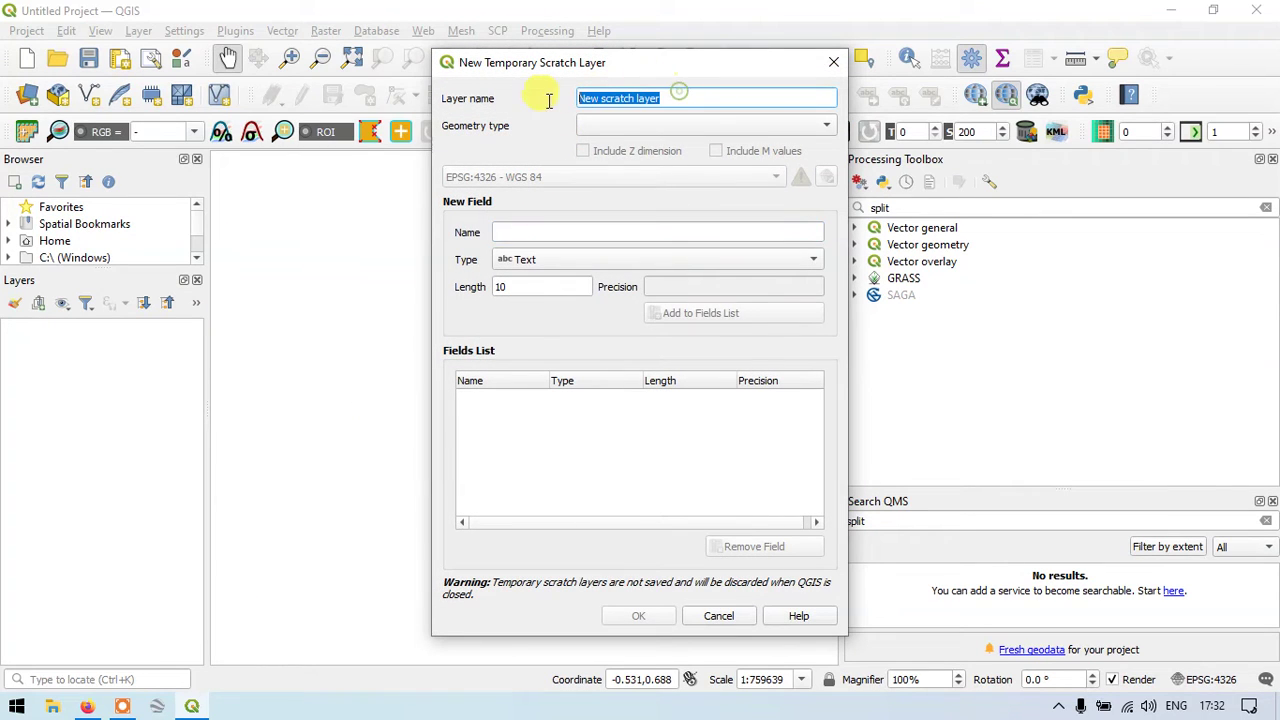
pyautogui.press('BackSpace')
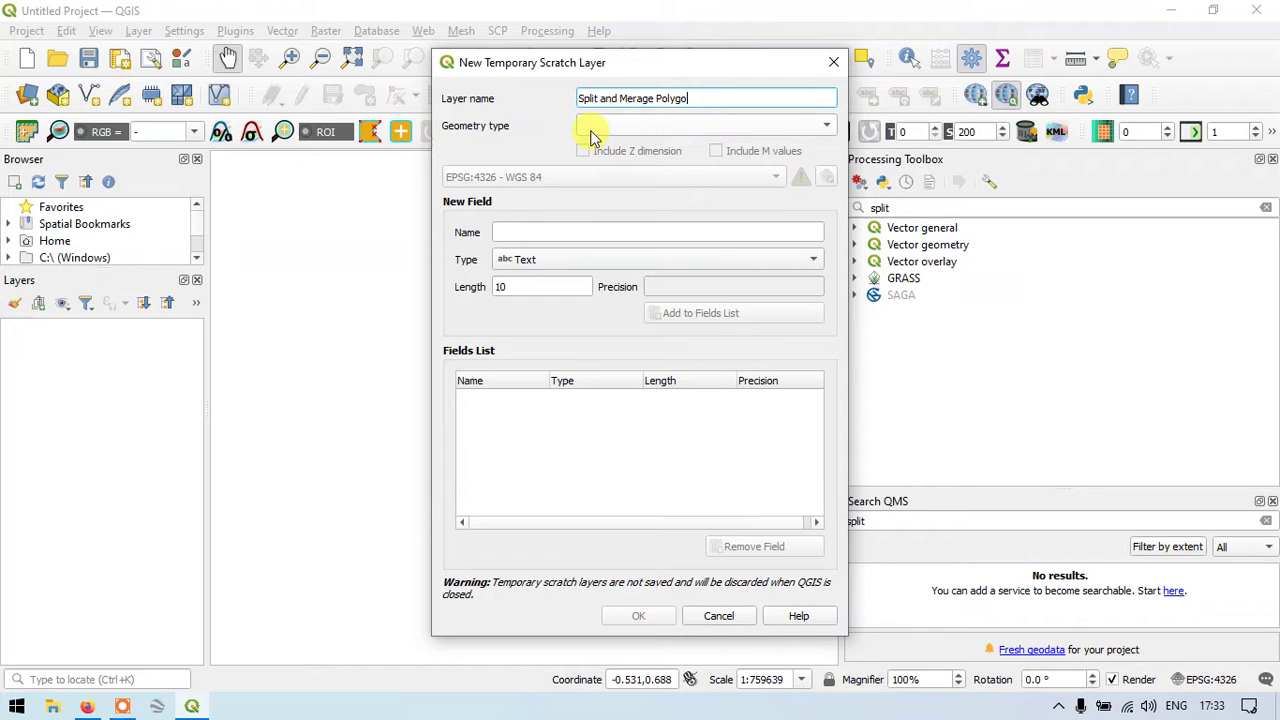
pyautogui.click(642, 127)
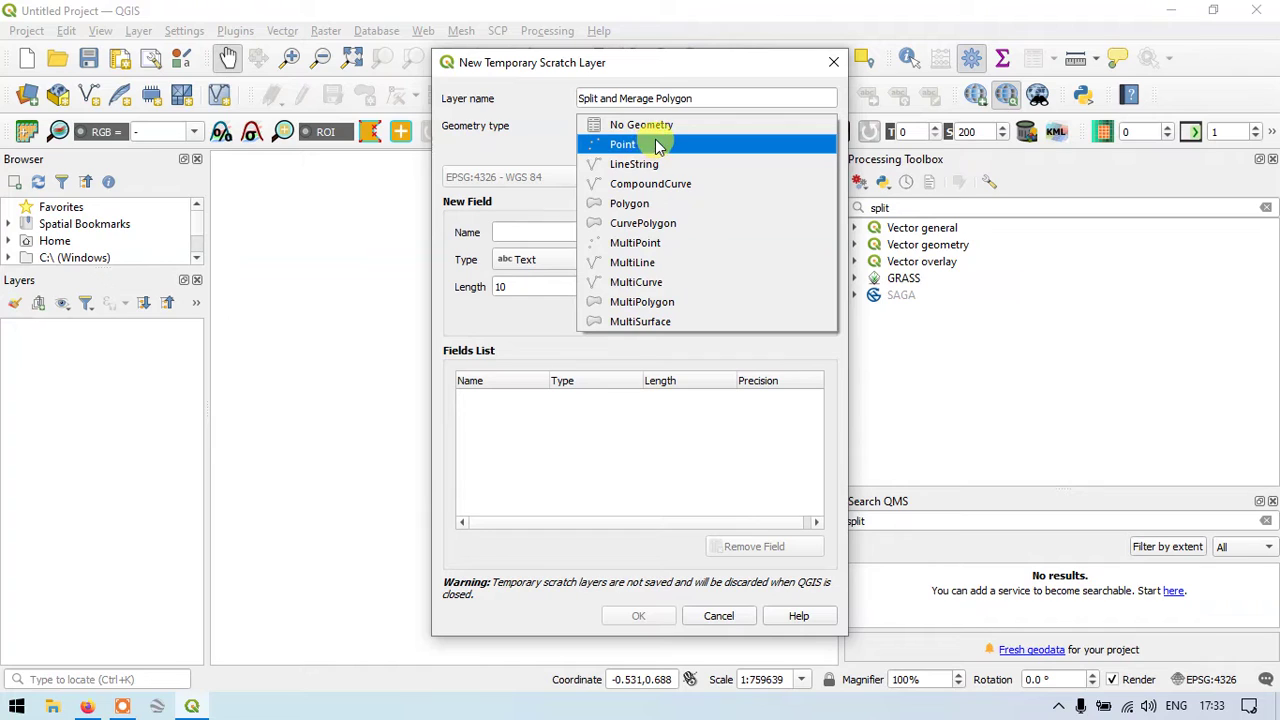
pyautogui.click(660, 203)
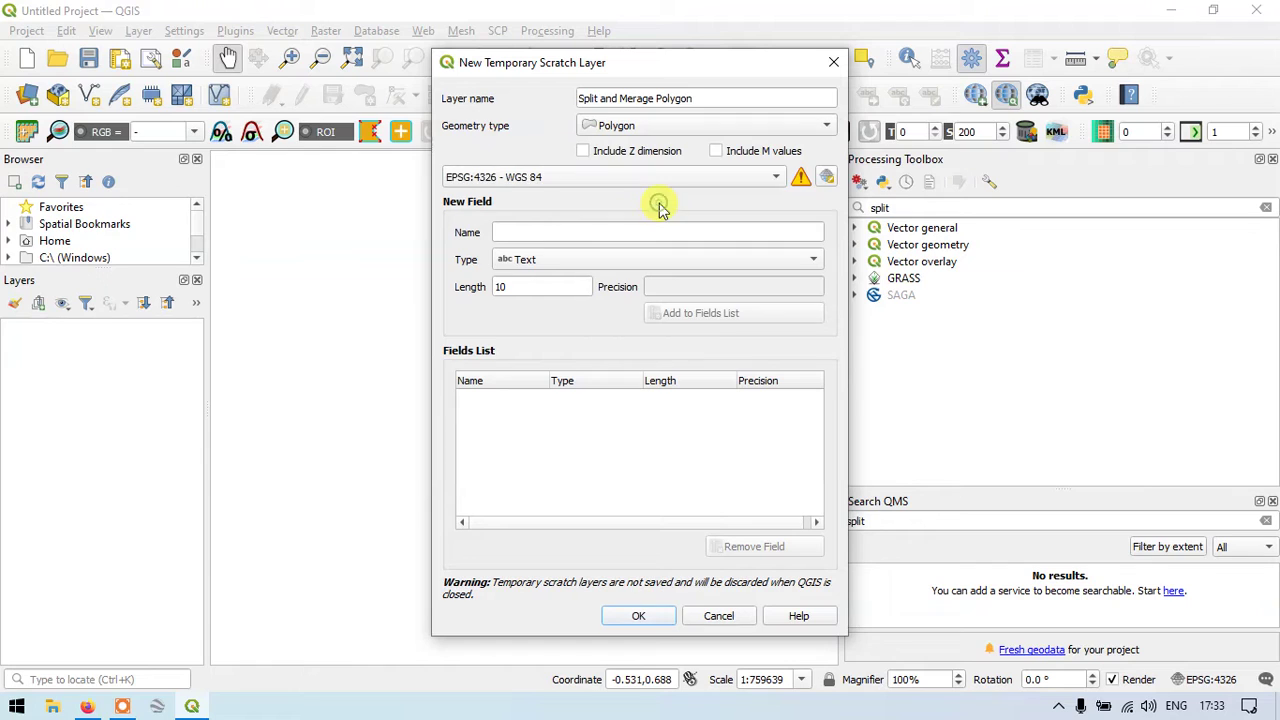
pyautogui.click(733, 176)
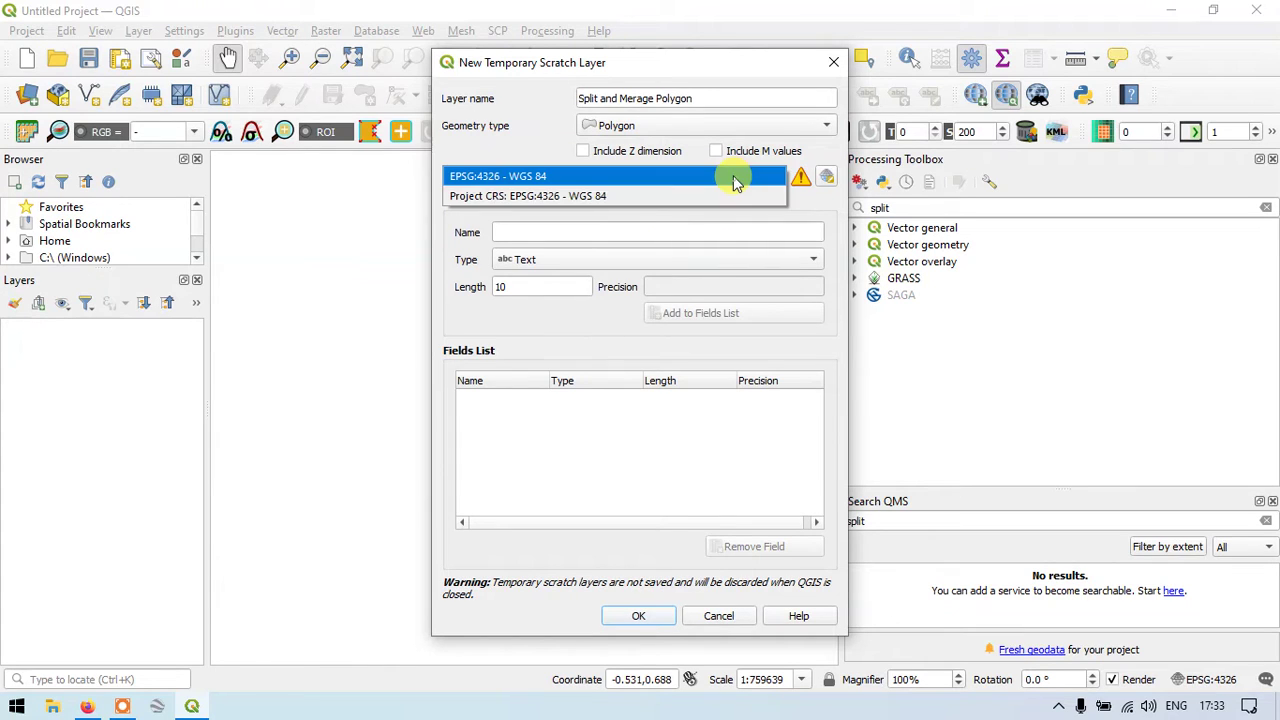
pyautogui.click(608, 198)
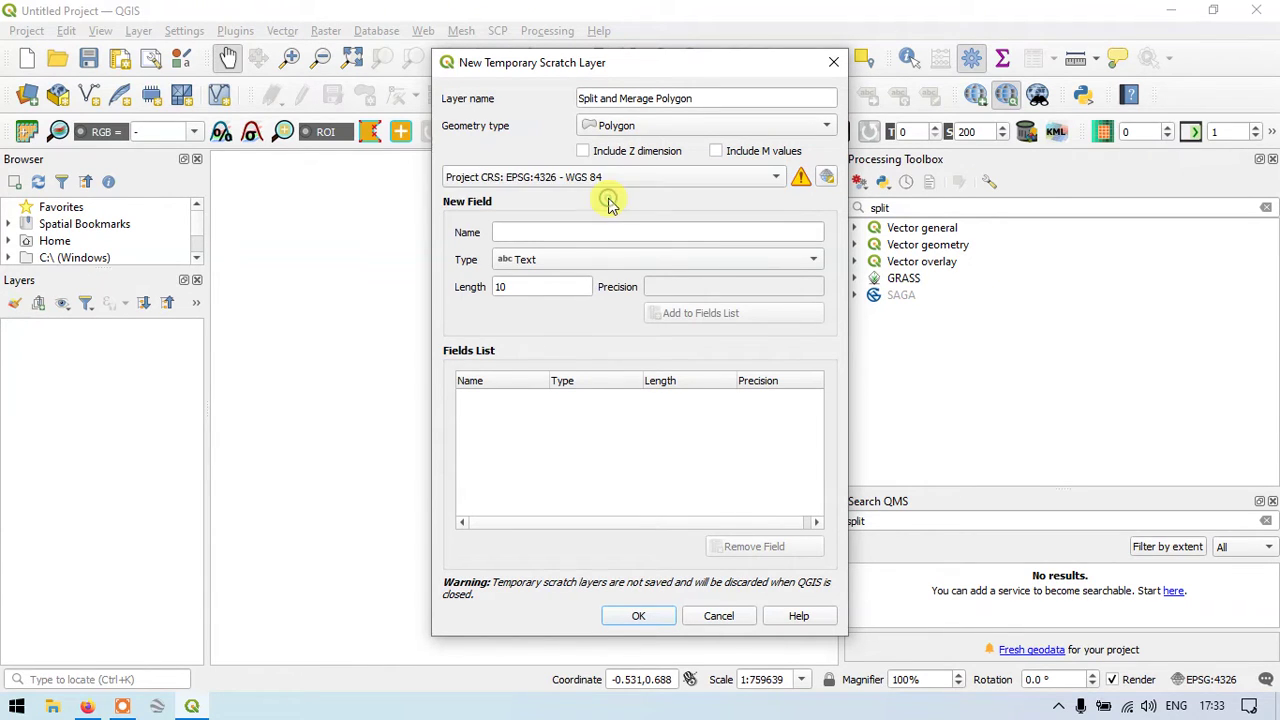
pyautogui.click(640, 616)
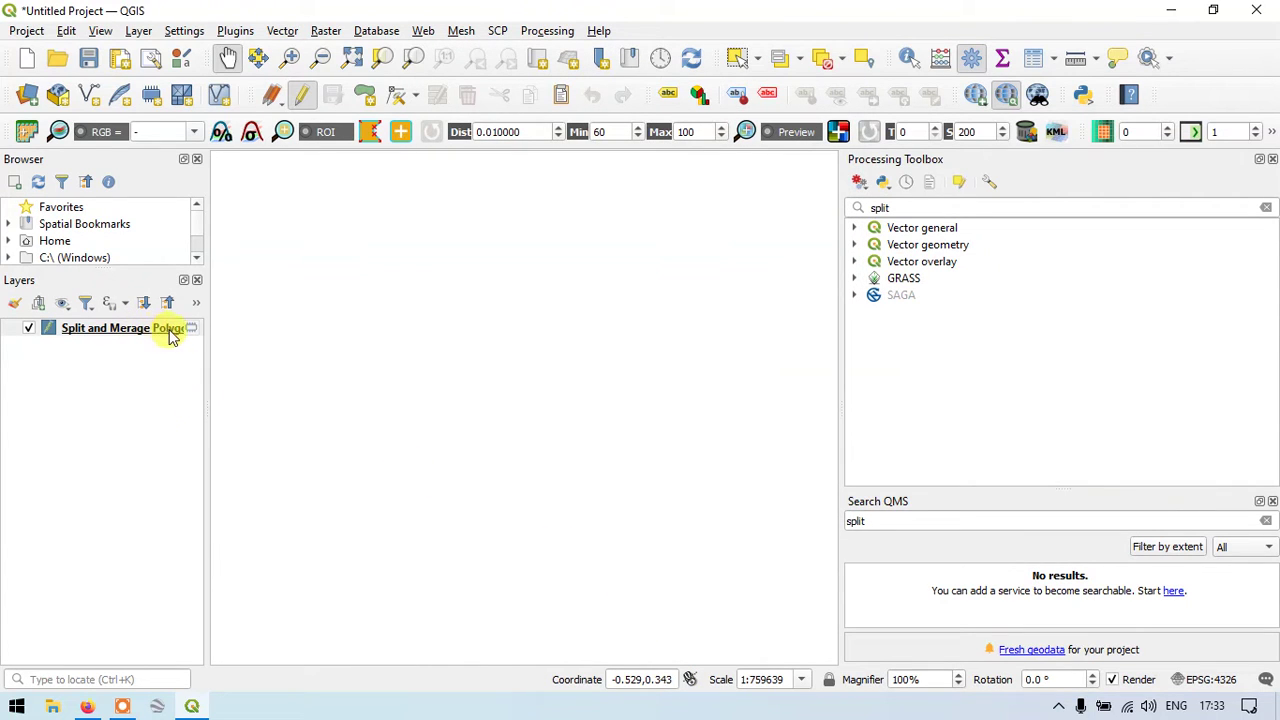
# Widen the Layers panel to fit the full layer name, and turn the layer's editing off and on again.
pyautogui.moveTo(208, 328); pyautogui.dragTo(226, 330)
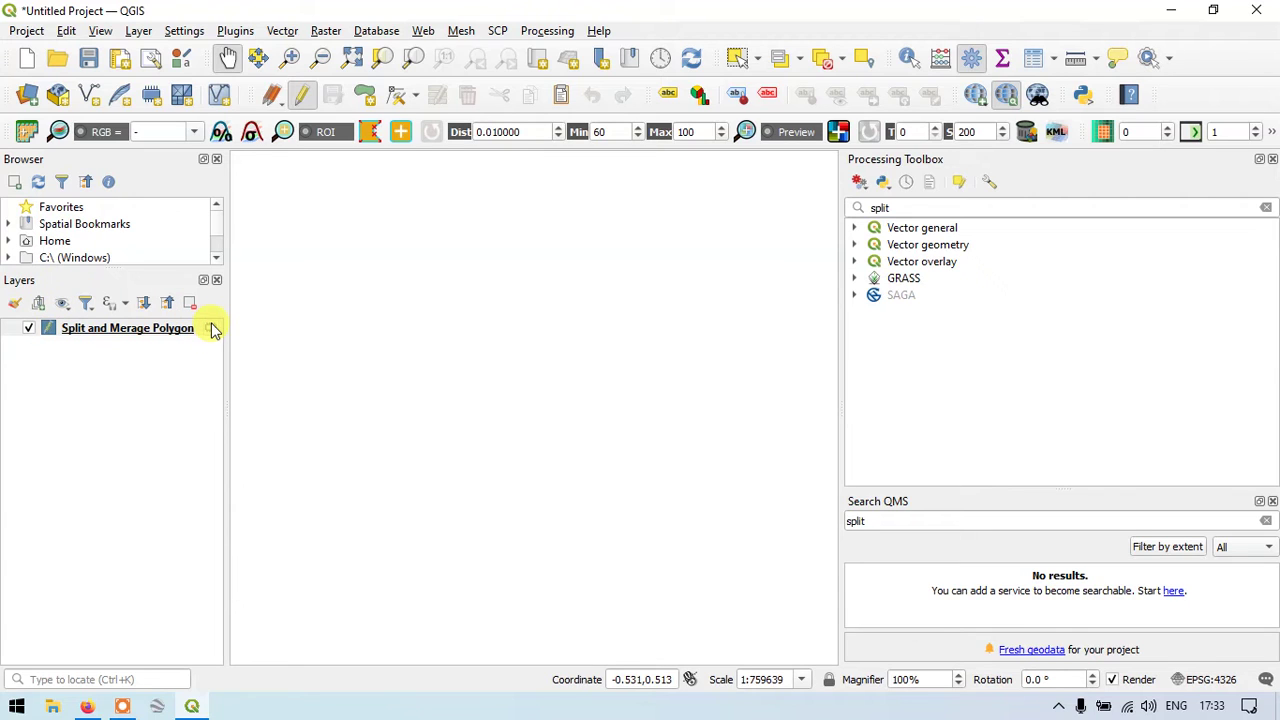
pyautogui.moveTo(212, 330)
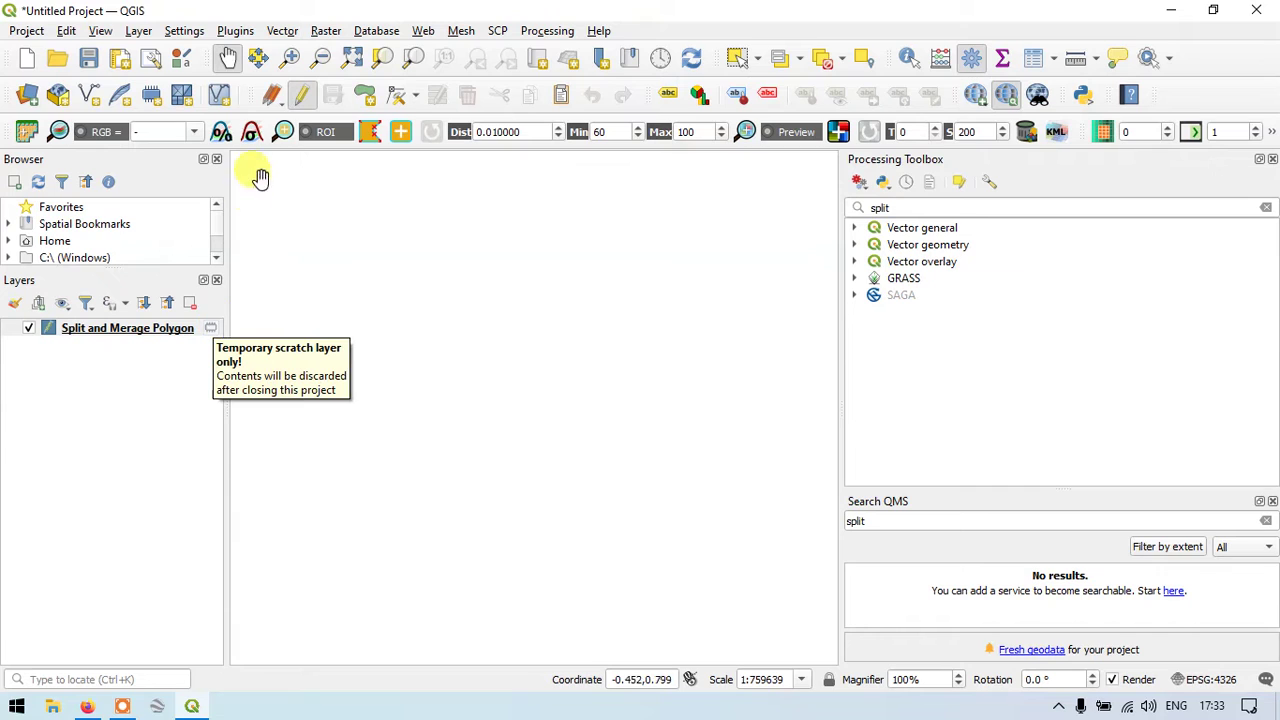
pyautogui.click(303, 93)
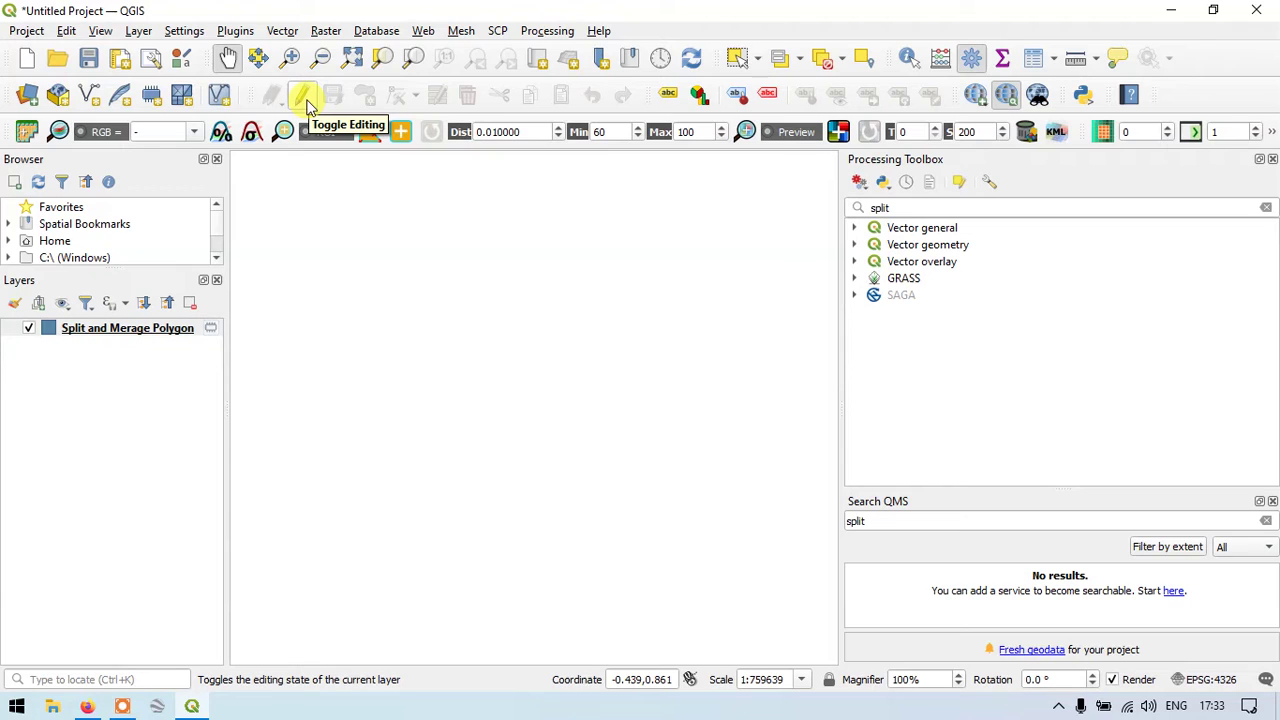
pyautogui.click(303, 97)
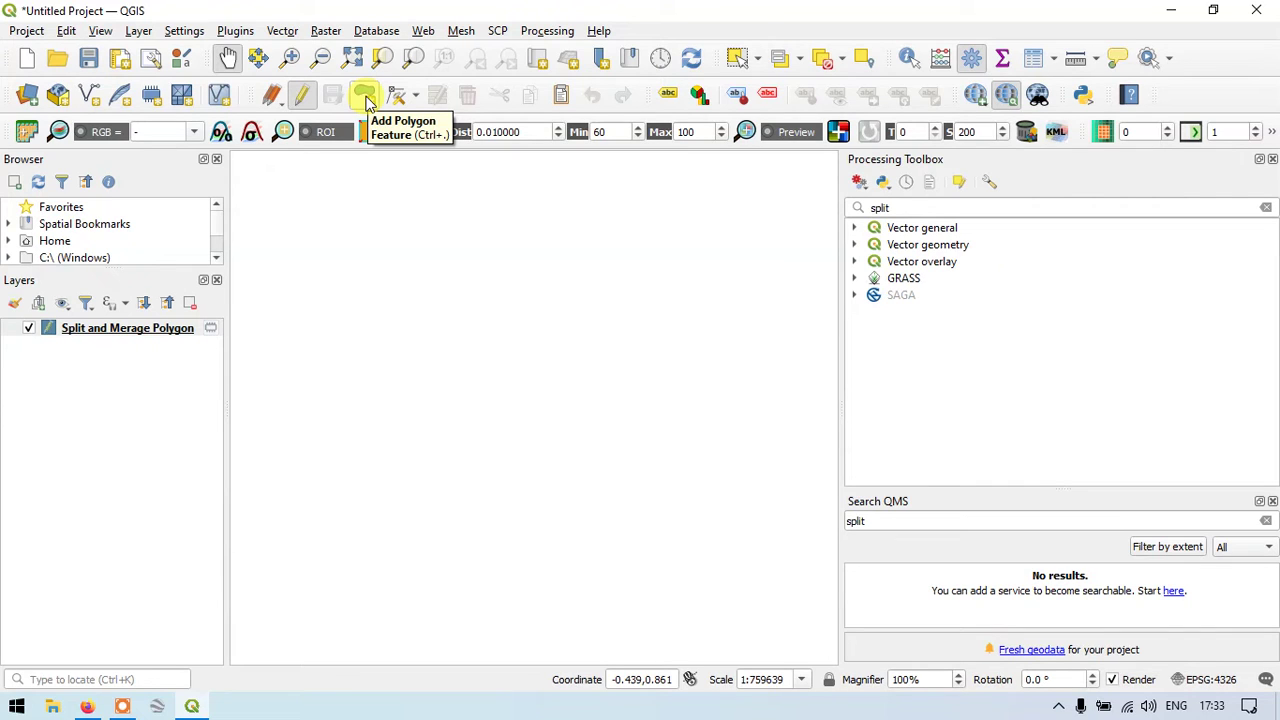
# Add a roughly square polygon feature to the layer, with its southeast corner at about 0.49, 0.06.
pyautogui.click(366, 100)
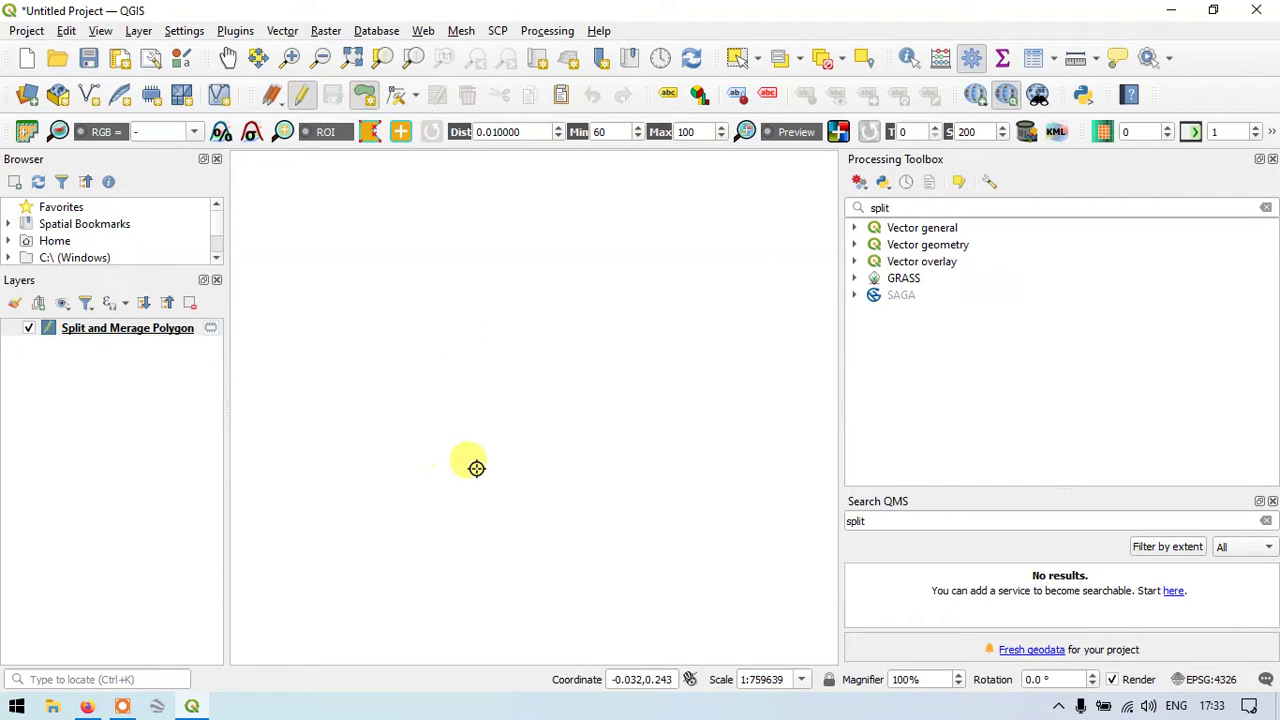
pyautogui.click(456, 316)
pyautogui.click(734, 311)
pyautogui.click(742, 563)
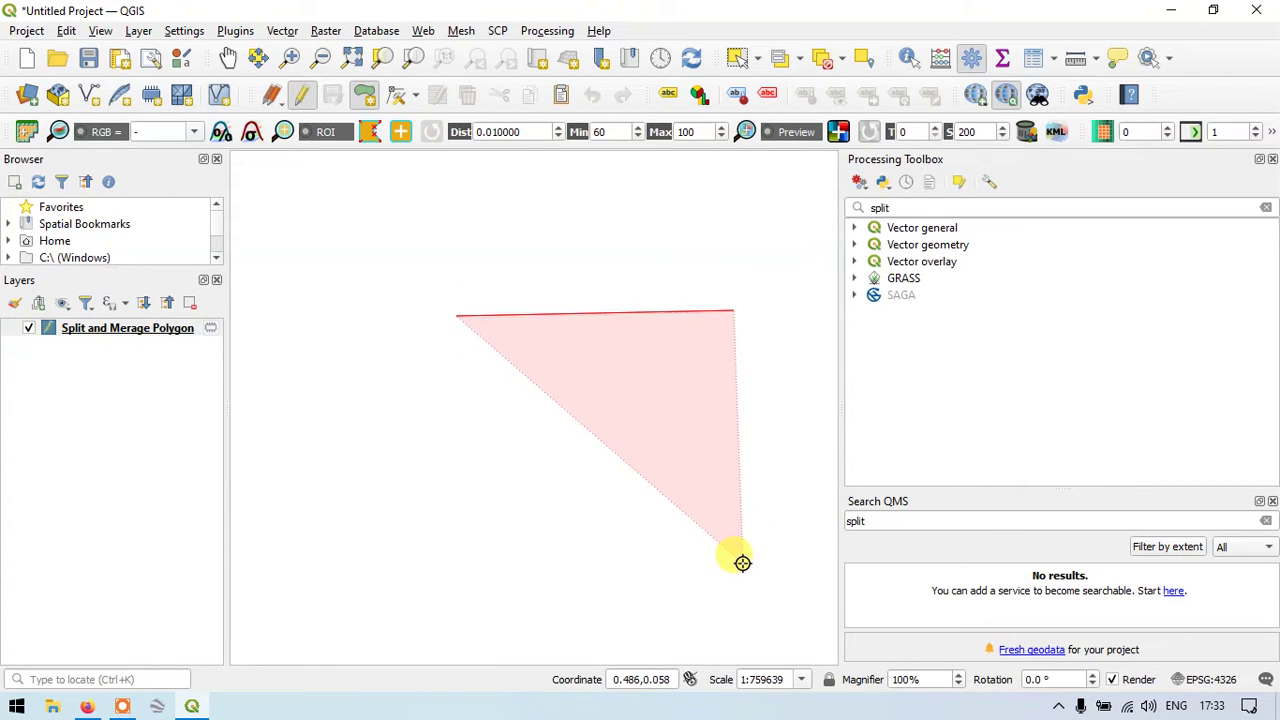
pyautogui.click(456, 563)
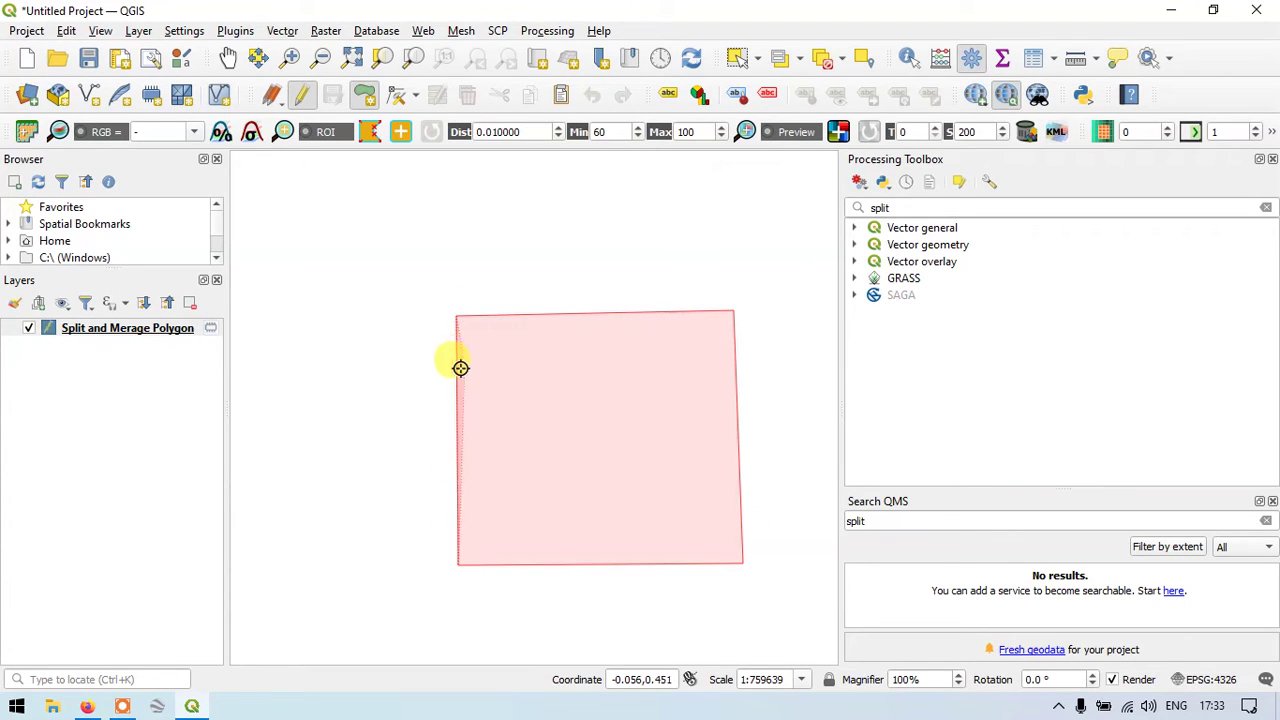
pyautogui.rightClick(452, 562)
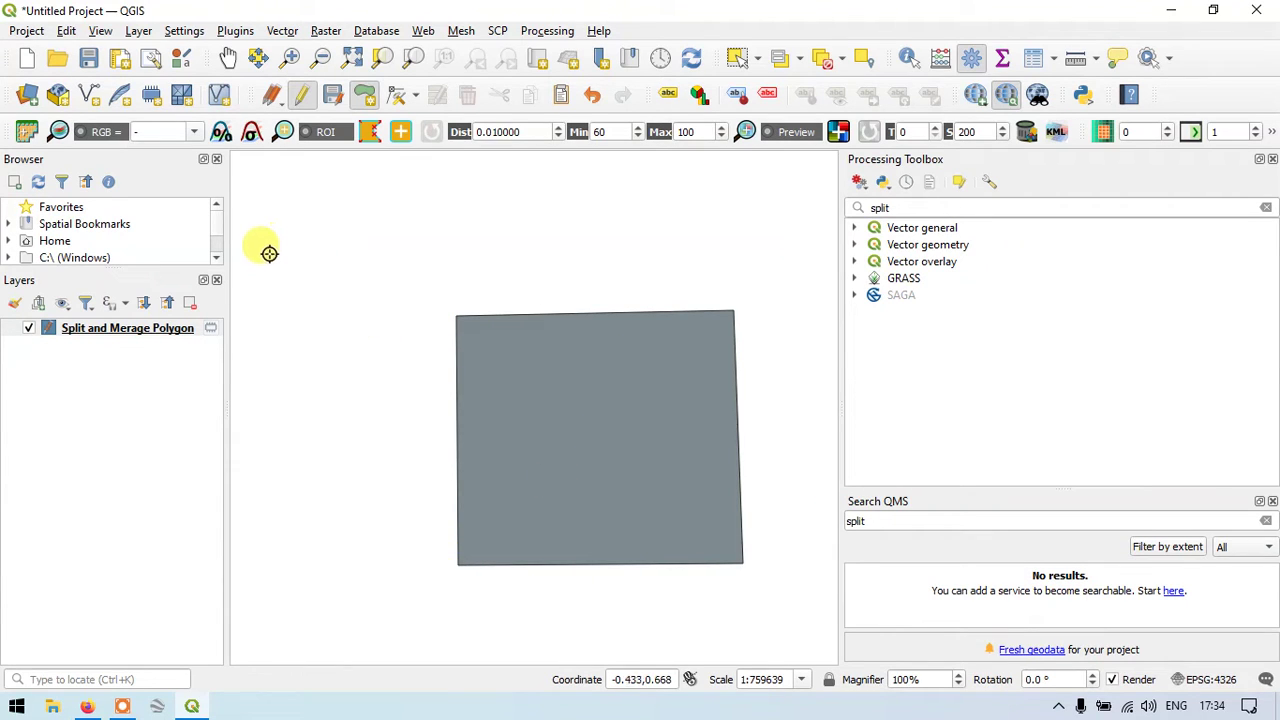
# Add a triangular polygon northwest of the square, with its apex at about -0.29, 0.79, and check the features in the attribute table.
pyautogui.click(248, 283)
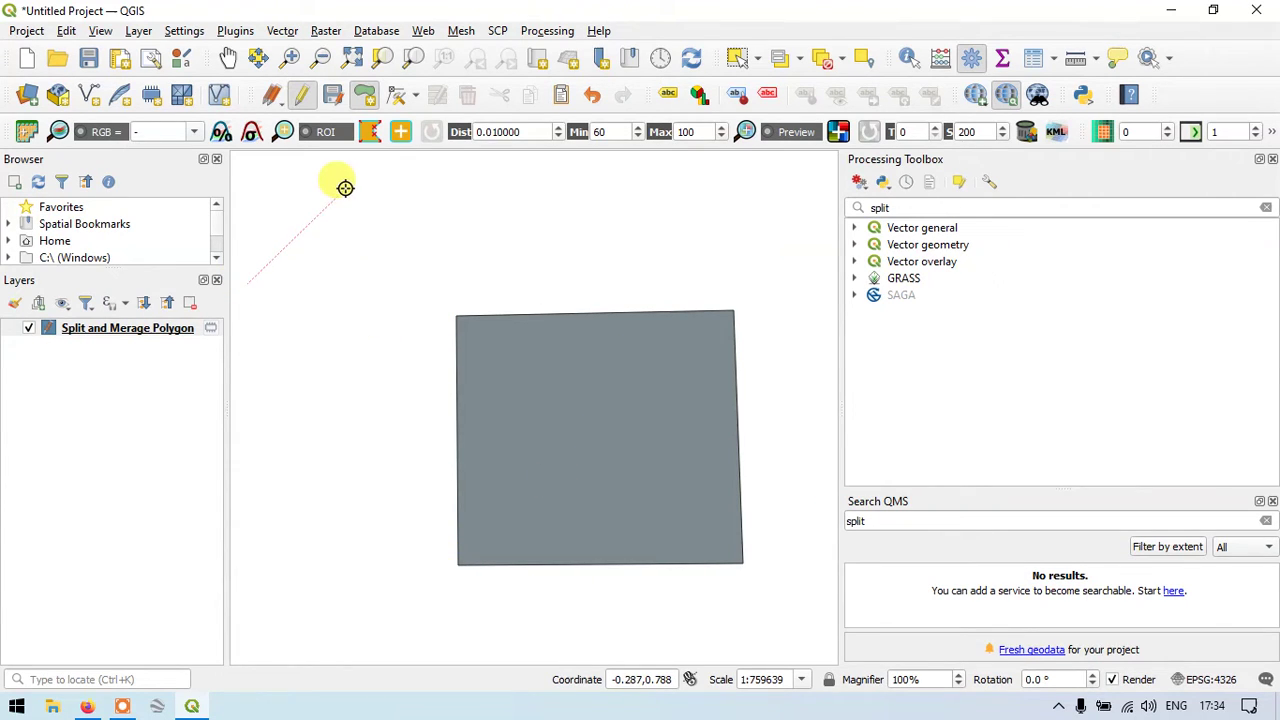
pyautogui.click(345, 189)
pyautogui.click(451, 288)
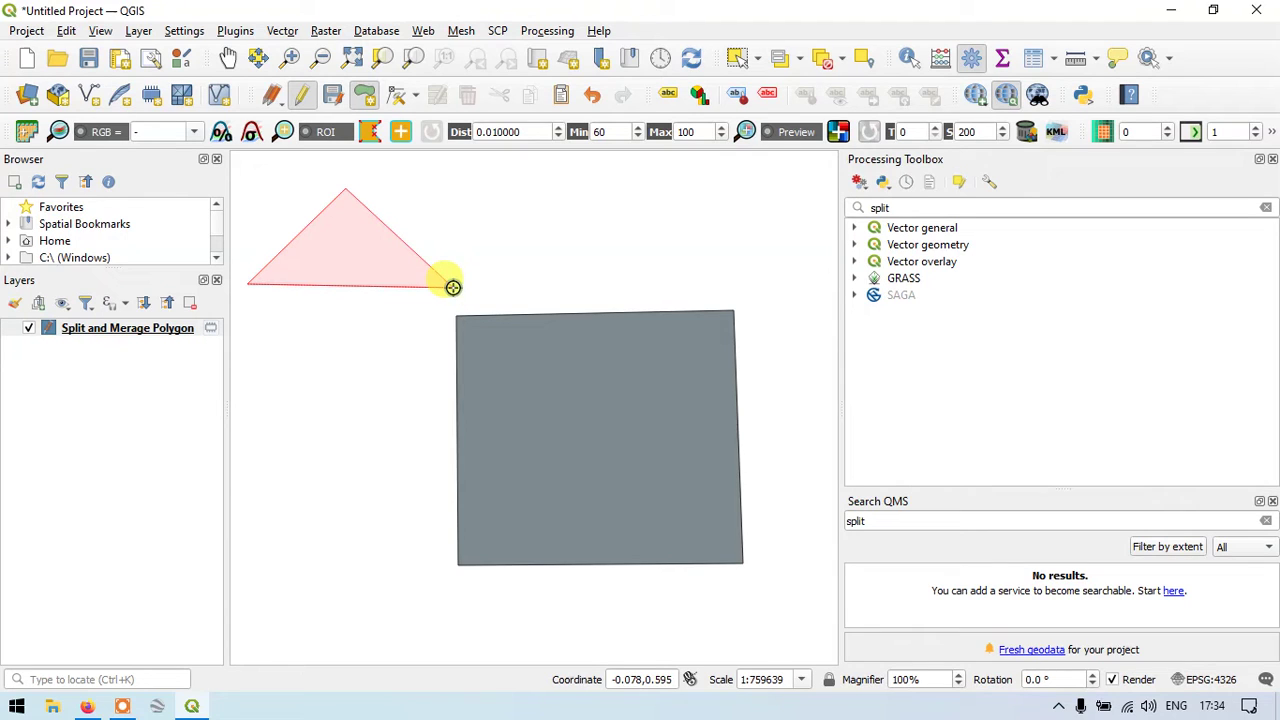
pyautogui.rightClick(453, 287)
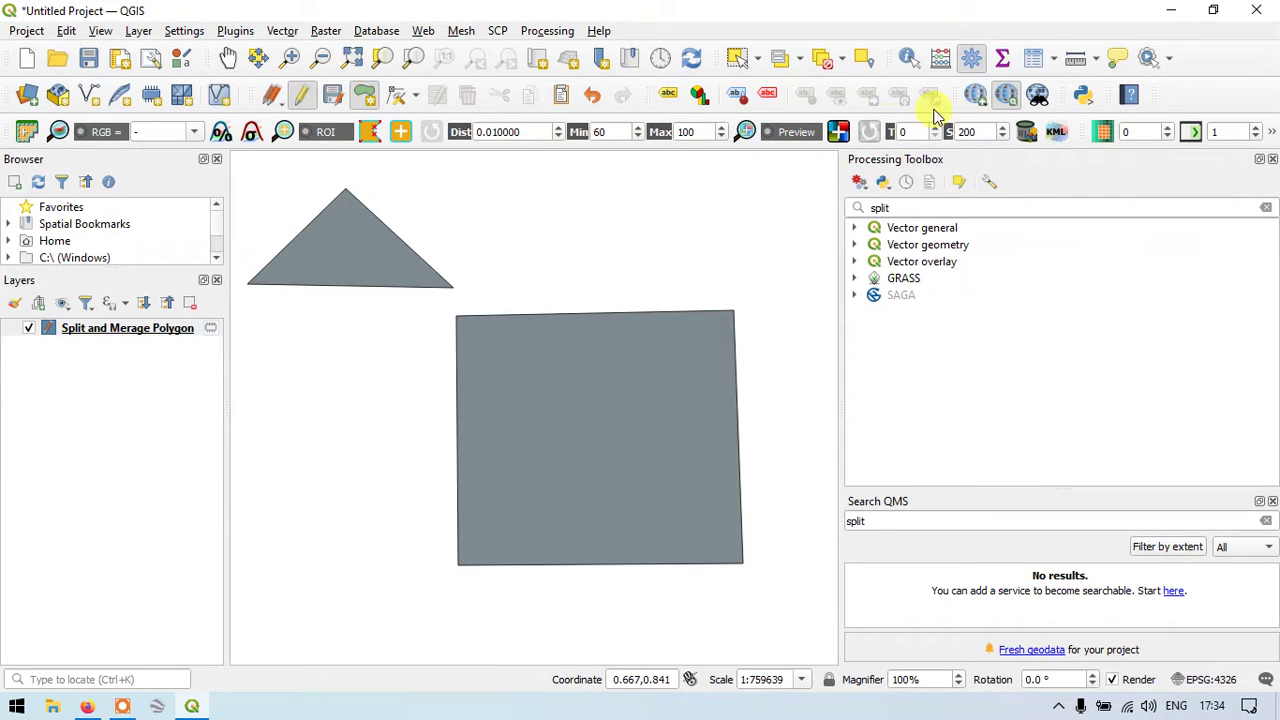
pyautogui.click(1031, 57)
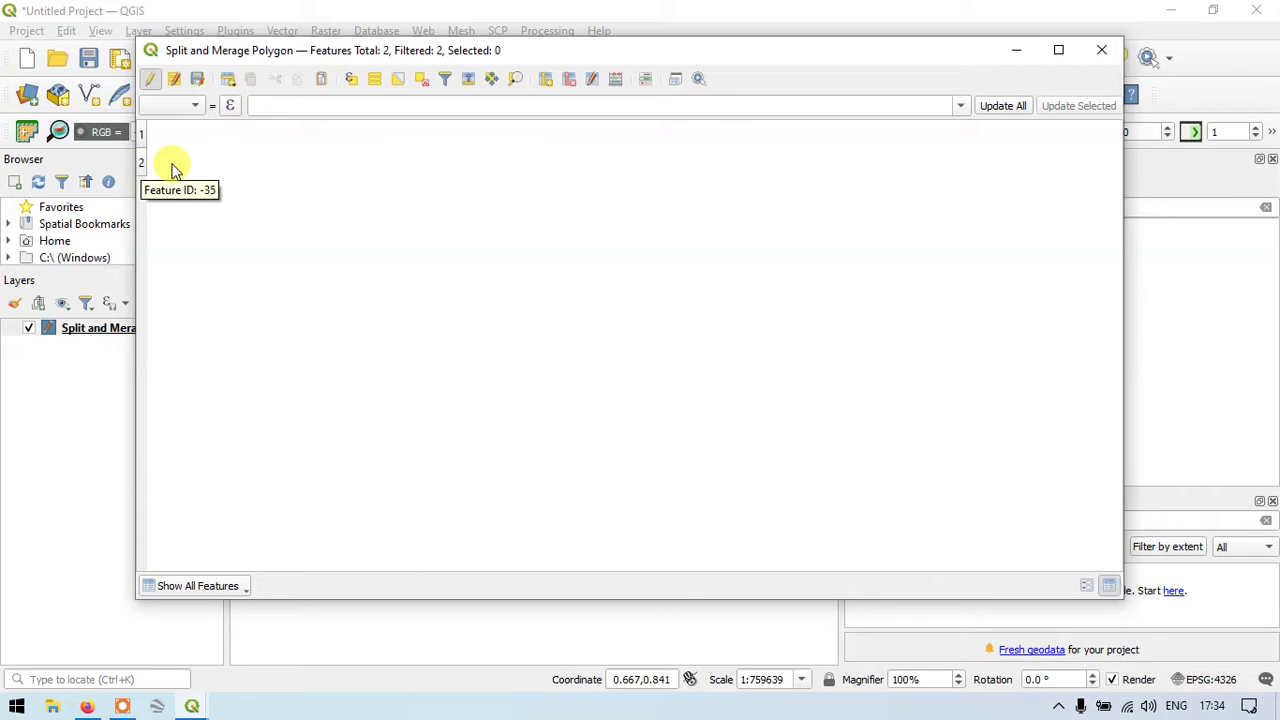
pyautogui.click(1101, 50)
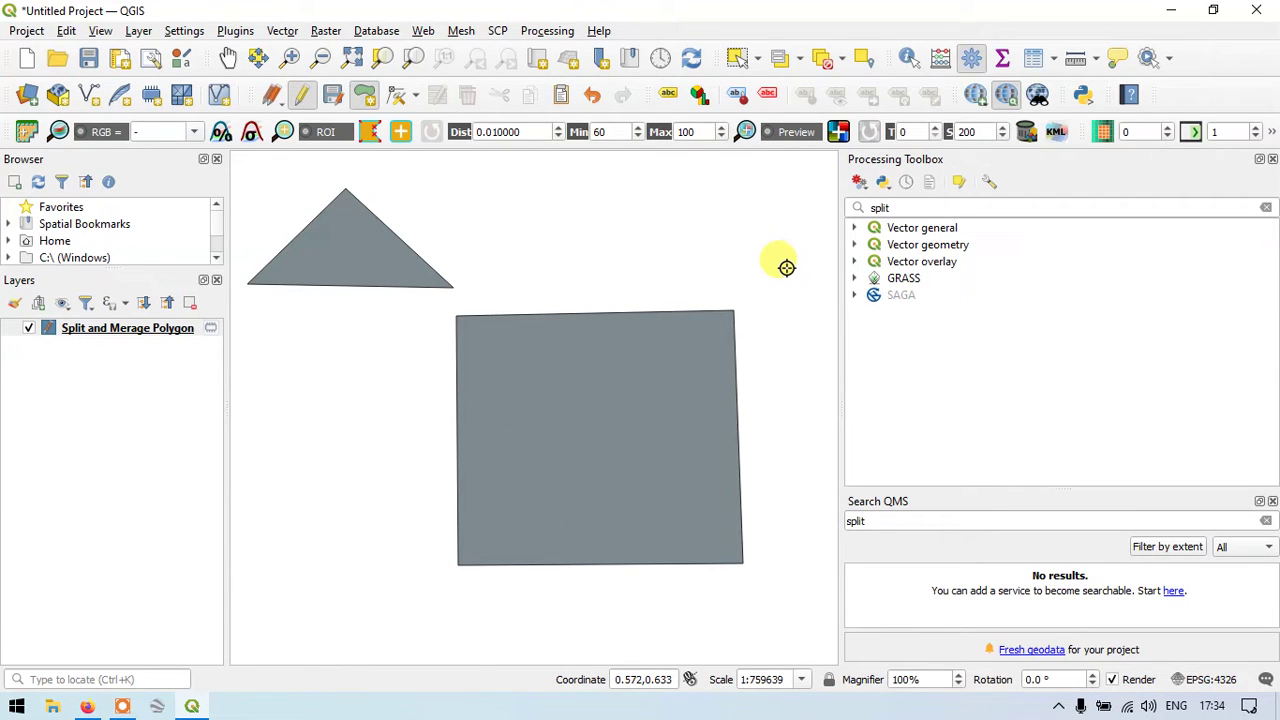
pyautogui.click(66, 31)
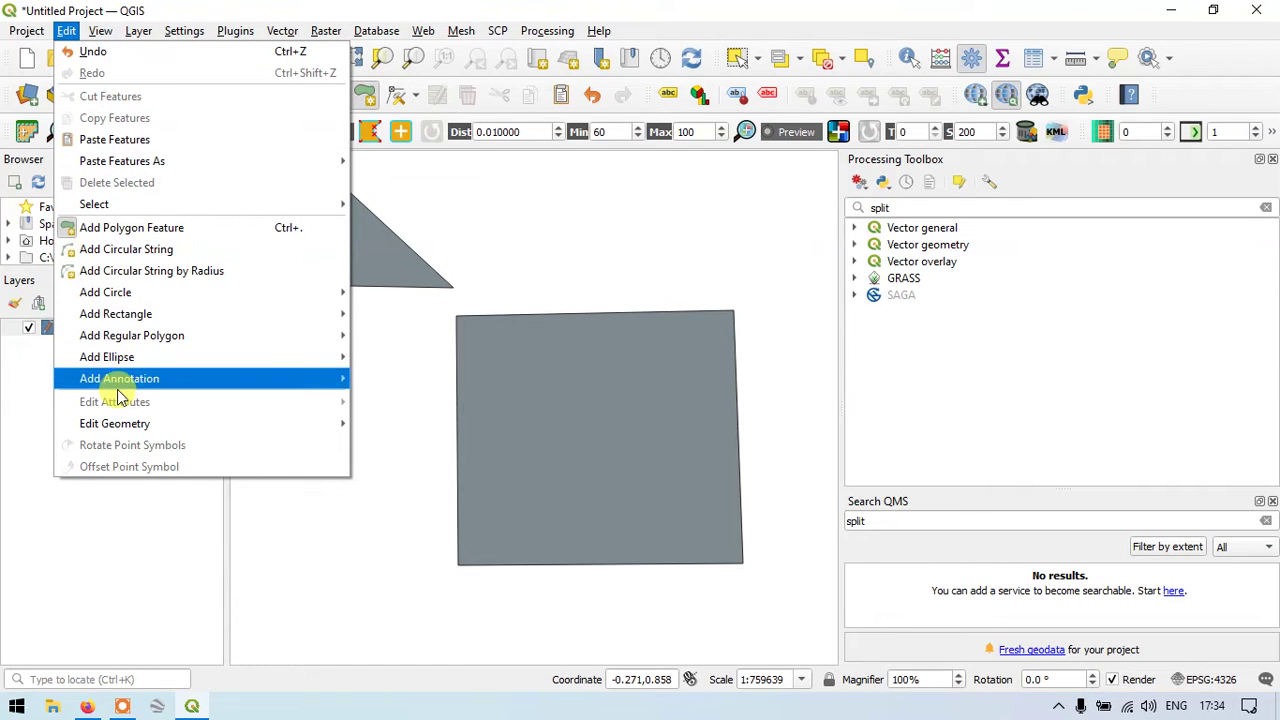
pyautogui.moveTo(125, 430)
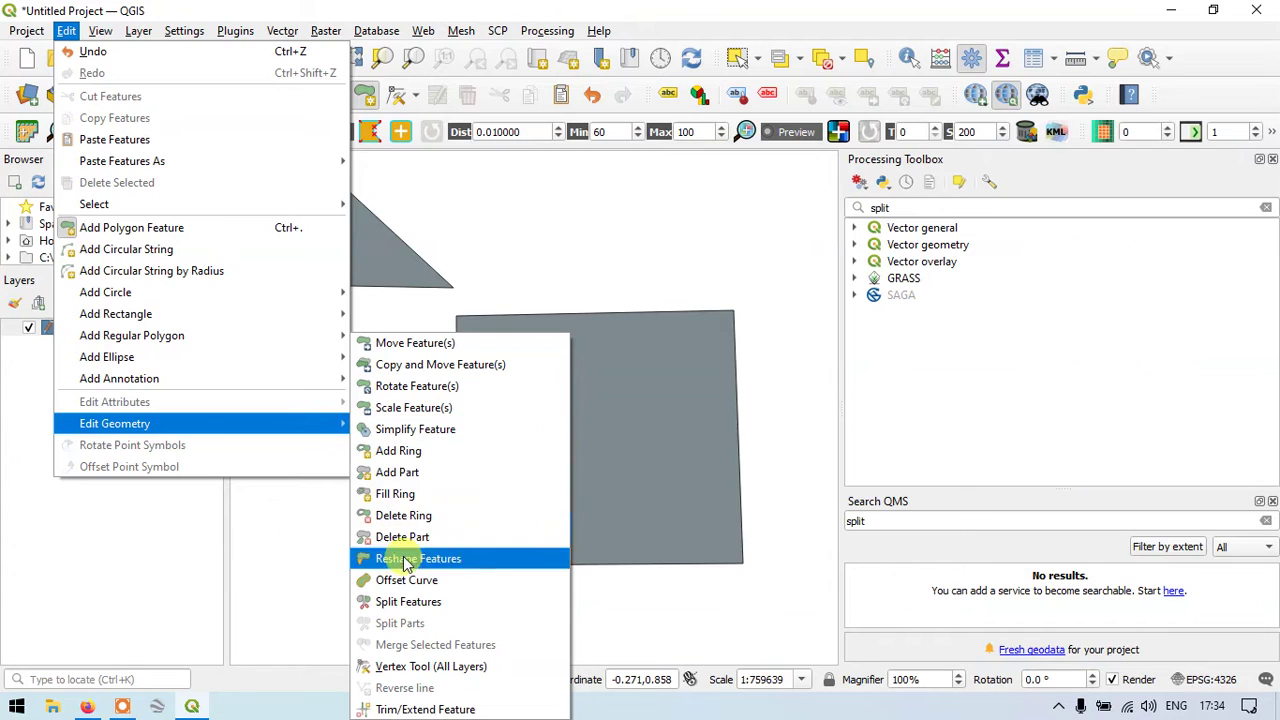
pyautogui.click(410, 601)
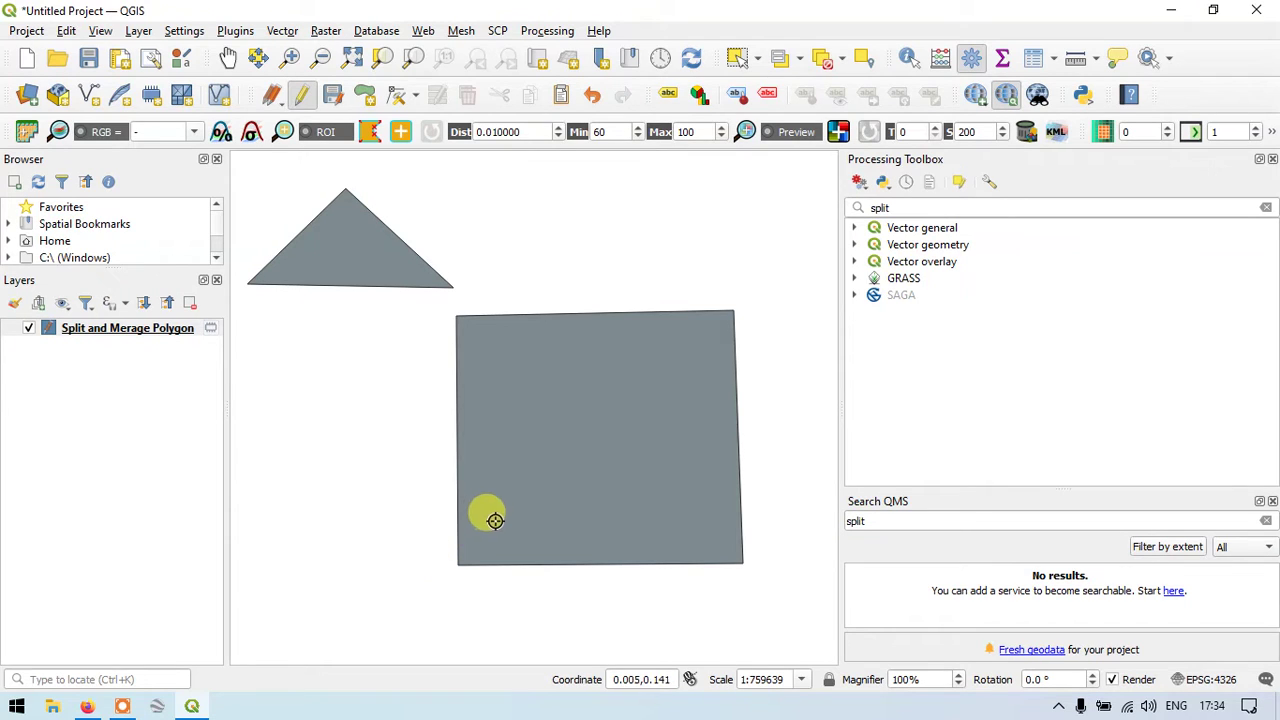
# Select the square polygon and split it with Split Features along a diagonal from its southwest corner to its northeast corner.
pyautogui.click(740, 64)
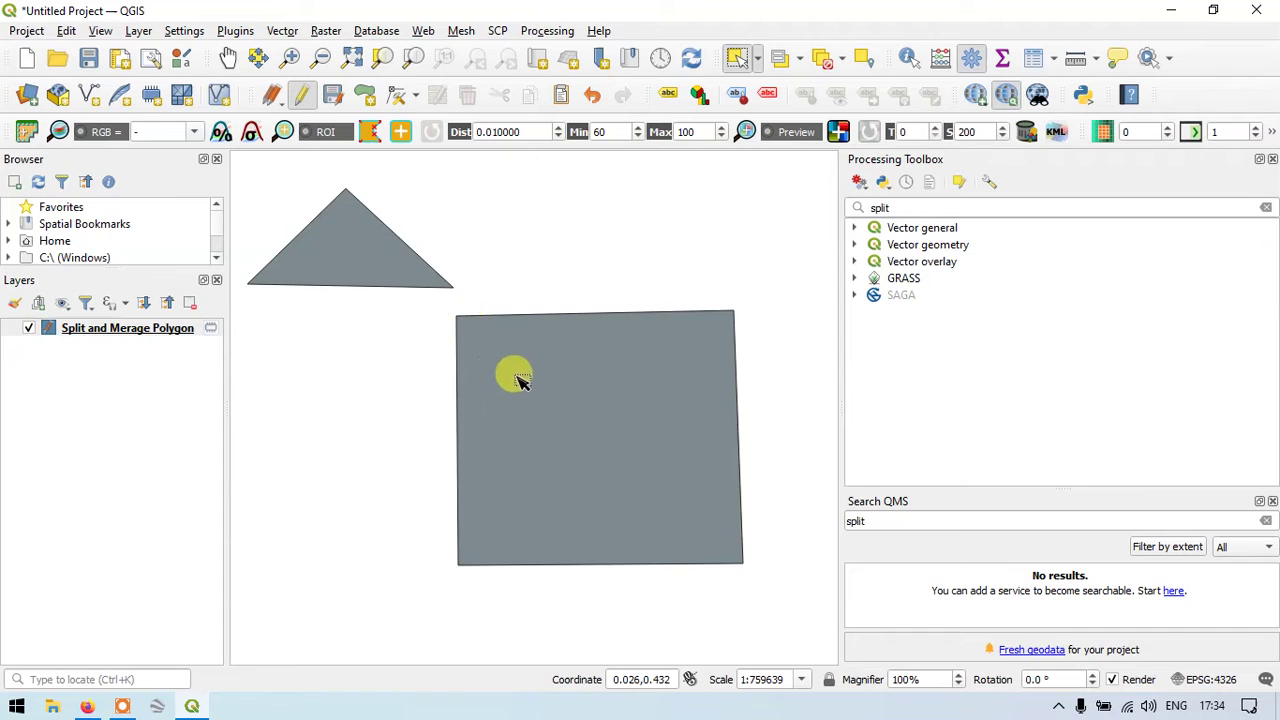
pyautogui.click(572, 396)
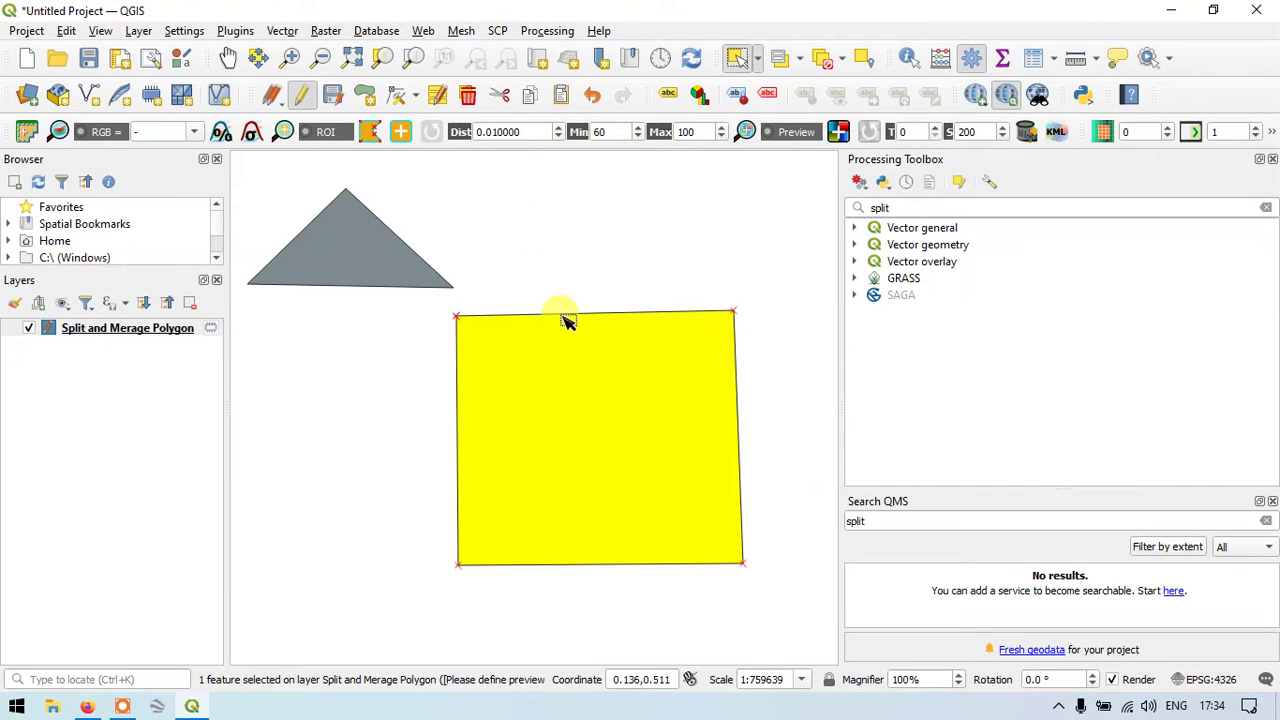
pyautogui.click(67, 31)
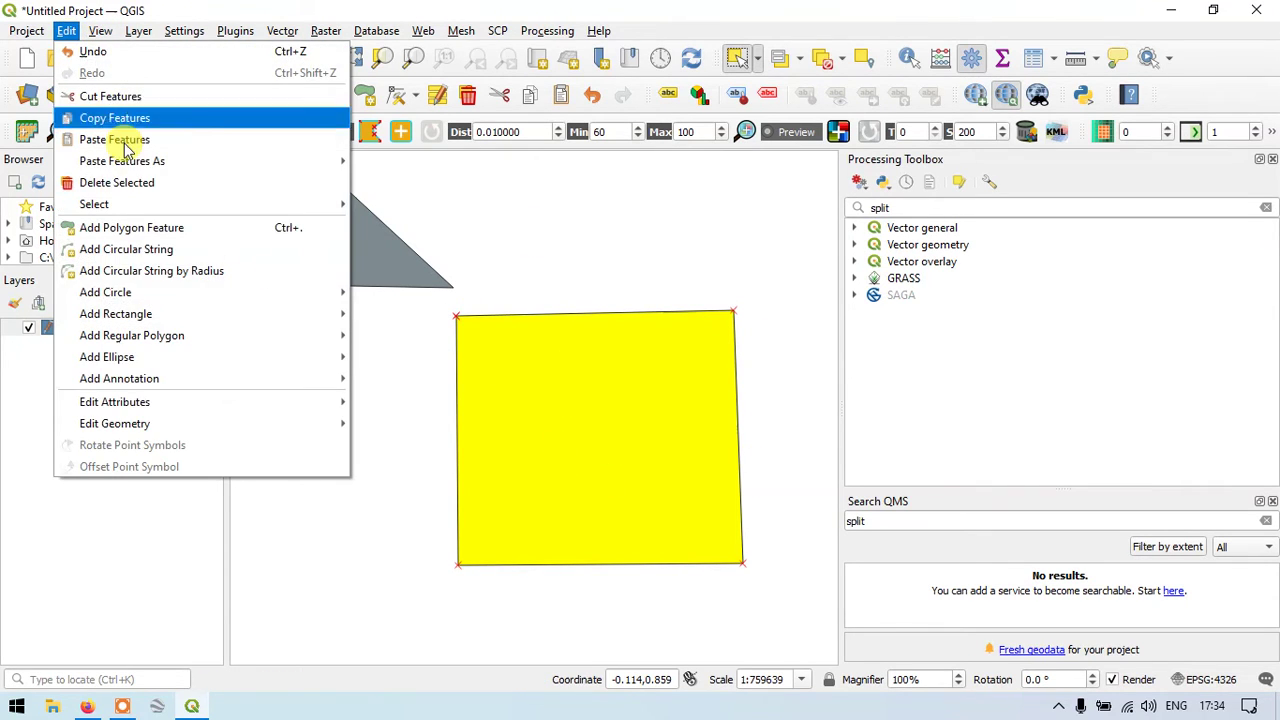
pyautogui.moveTo(286, 422)
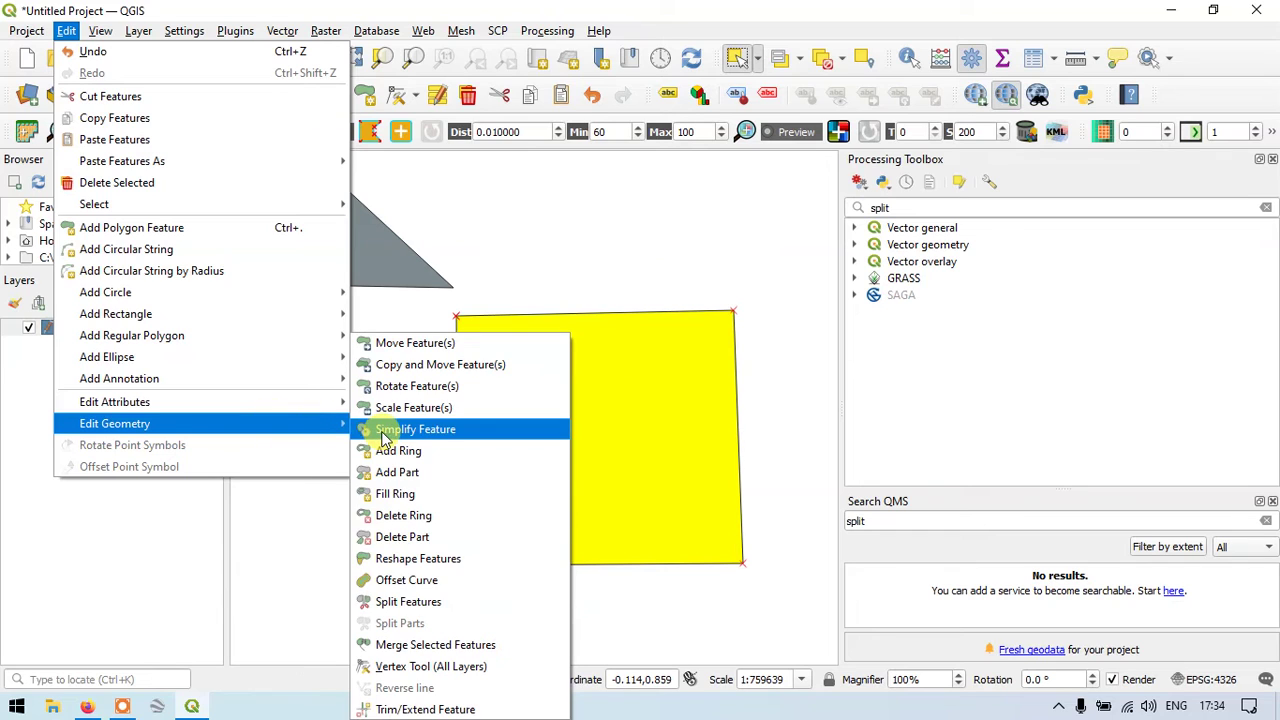
pyautogui.click(443, 608)
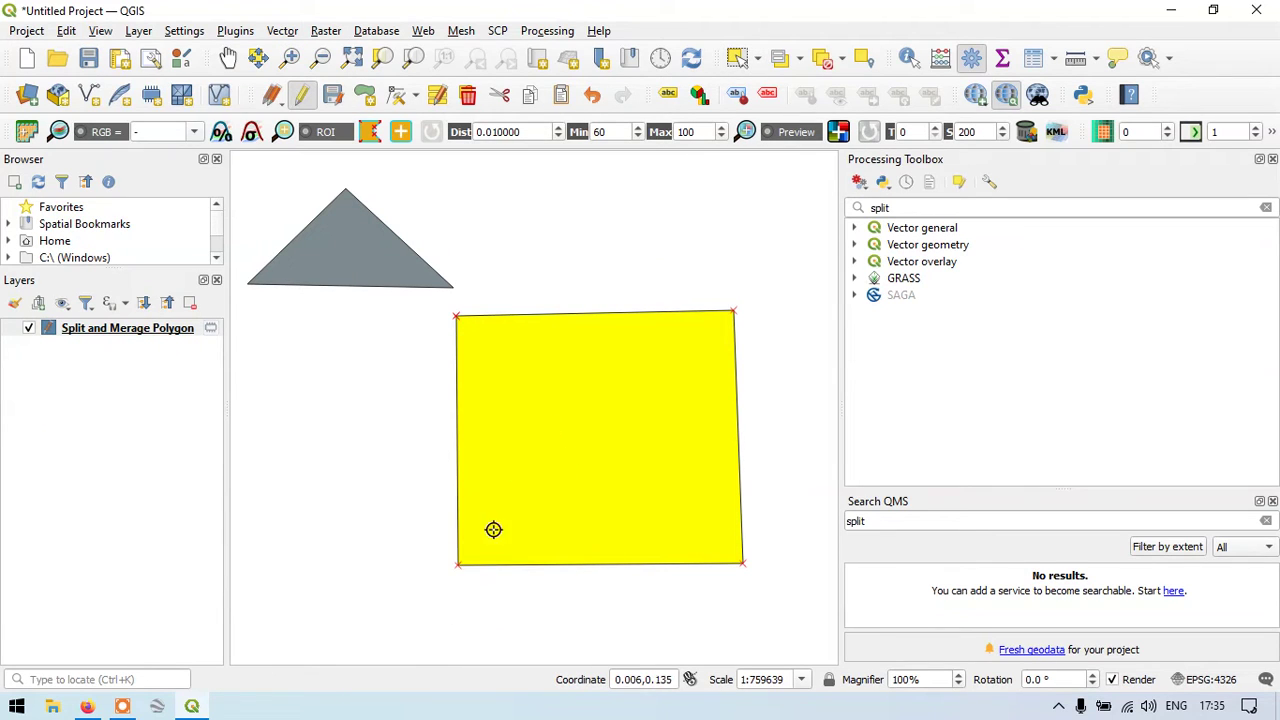
pyautogui.click(423, 588)
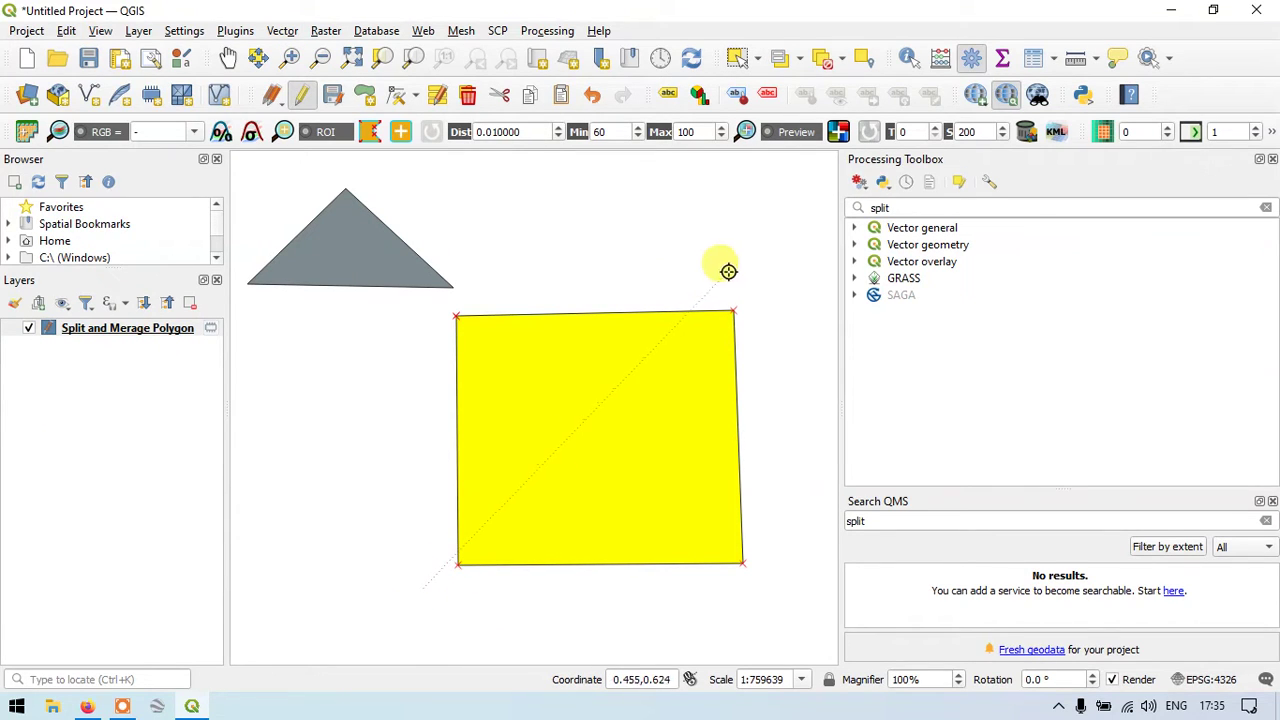
pyautogui.click(778, 267)
pyautogui.rightClick(778, 267)
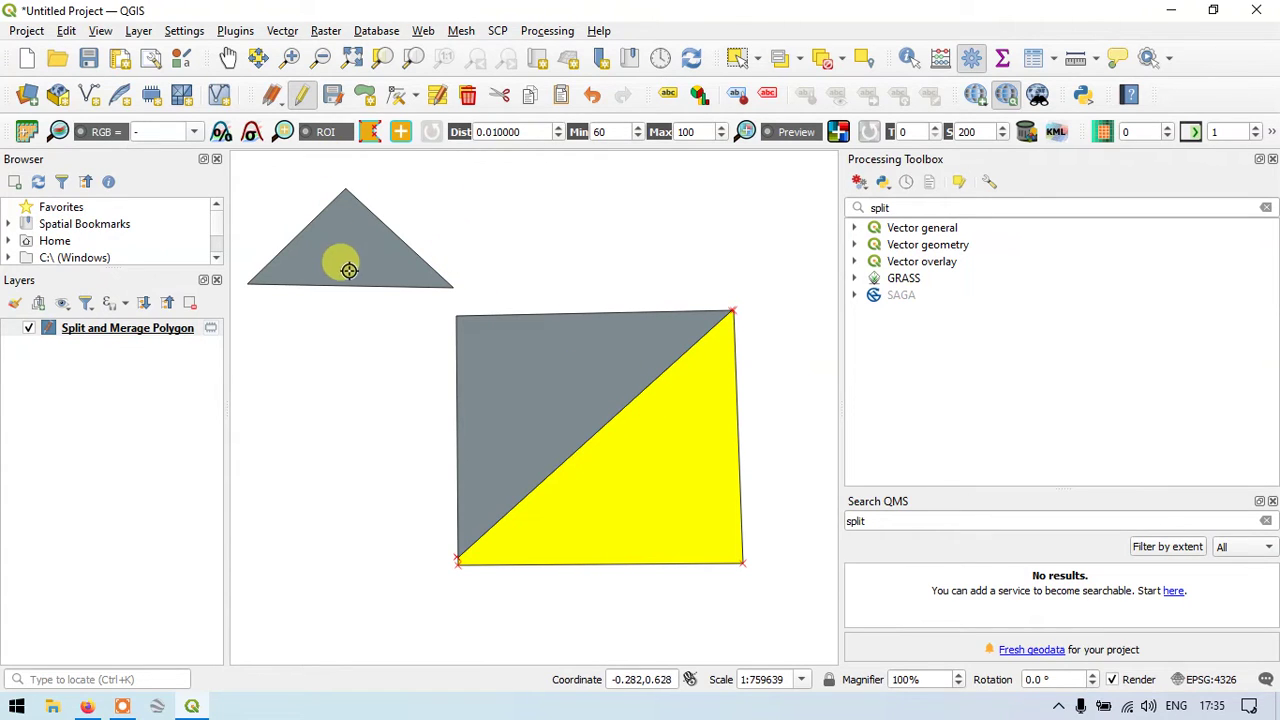
# Select the triangle and split it with Split Features along a steep line through its apex, ending below the base at about -0.25, 0.52.
pyautogui.click(737, 58)
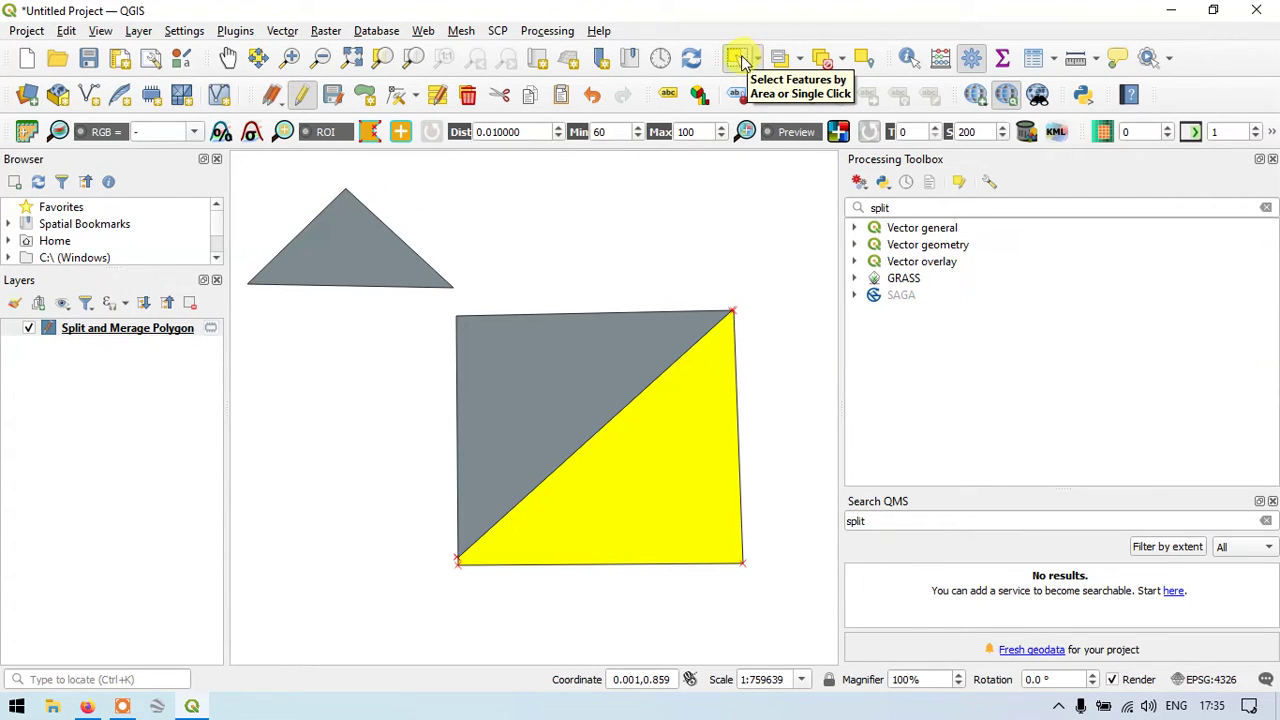
pyautogui.moveTo(260, 172); pyautogui.dragTo(372, 280)
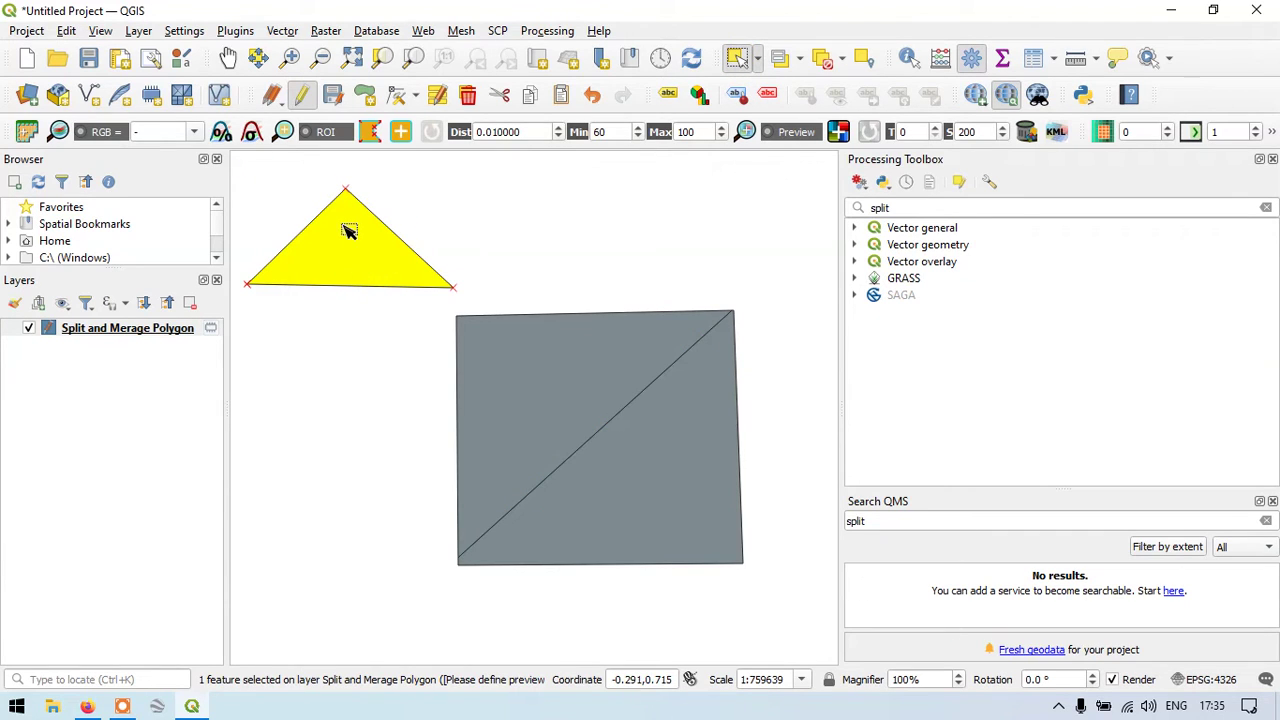
pyautogui.click(66, 31)
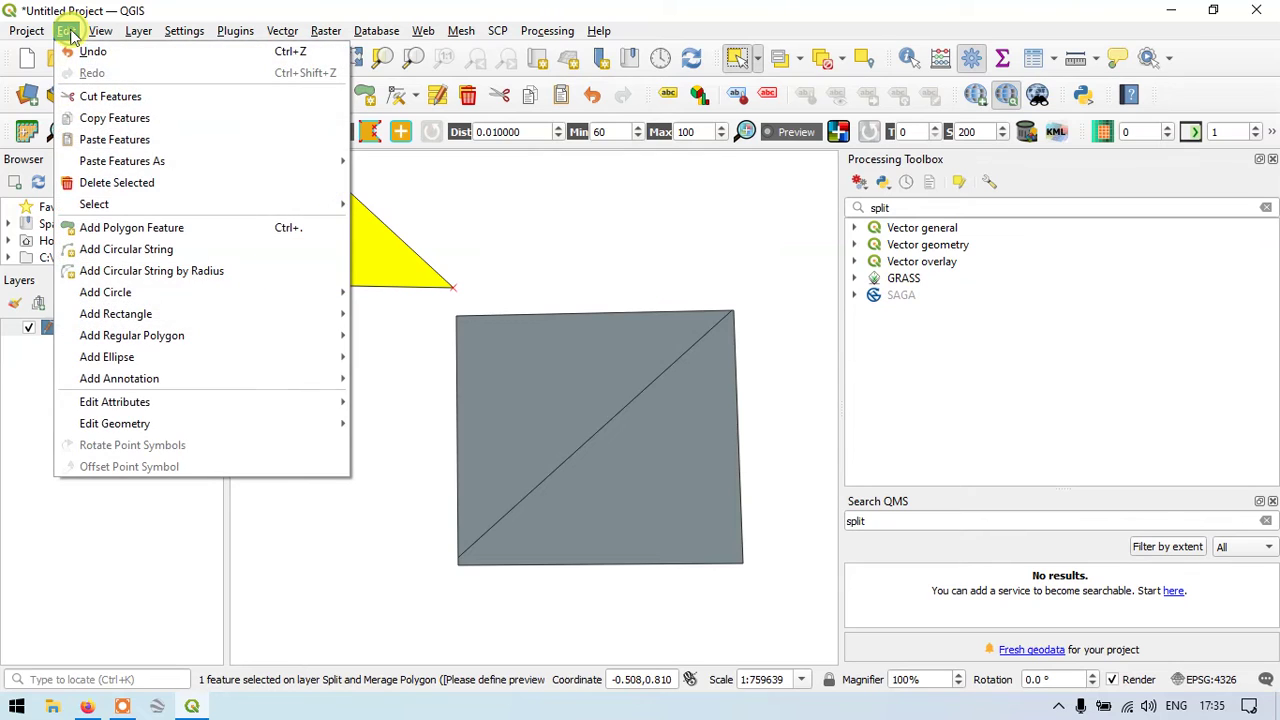
pyautogui.moveTo(214, 426)
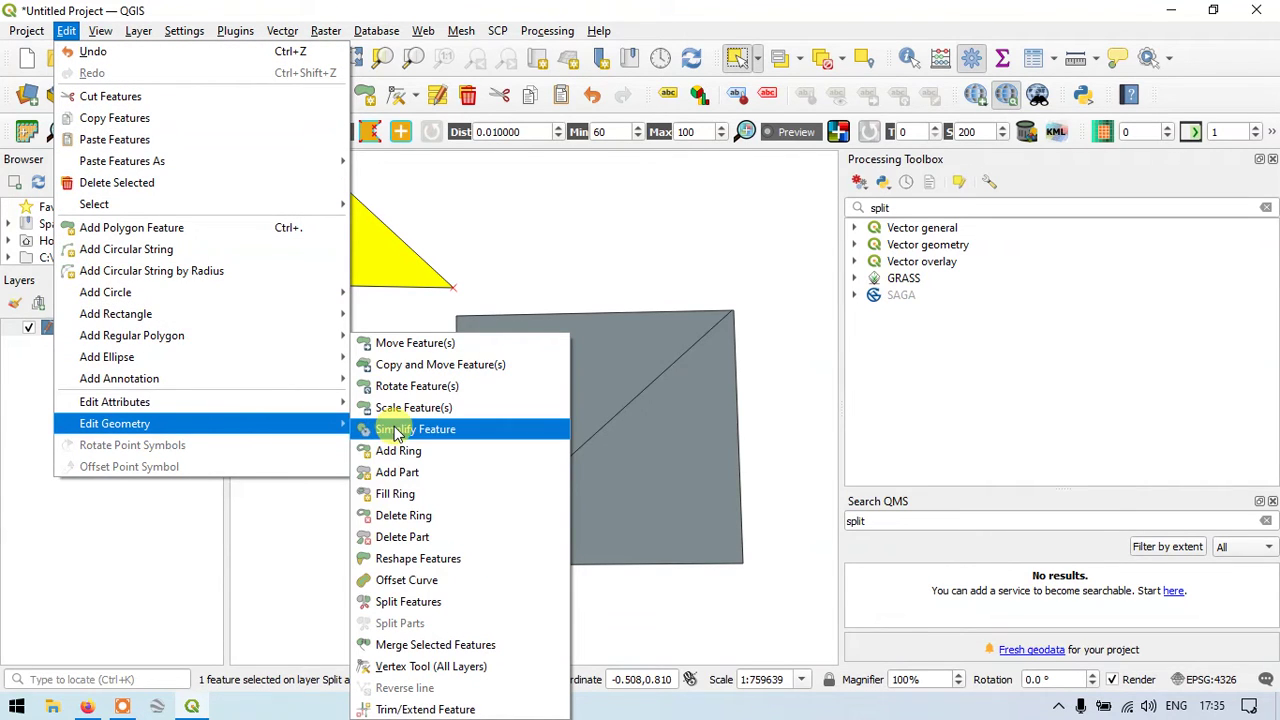
pyautogui.click(408, 601)
pyautogui.click(340, 164)
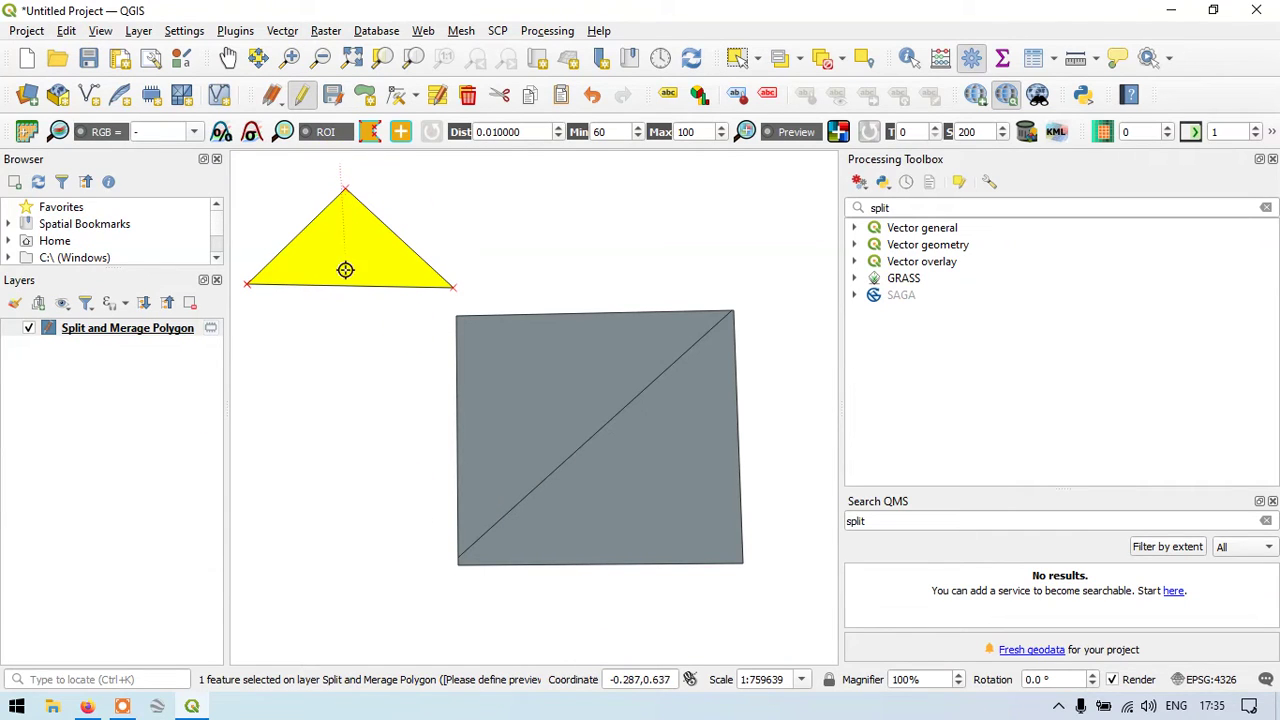
pyautogui.click(367, 324)
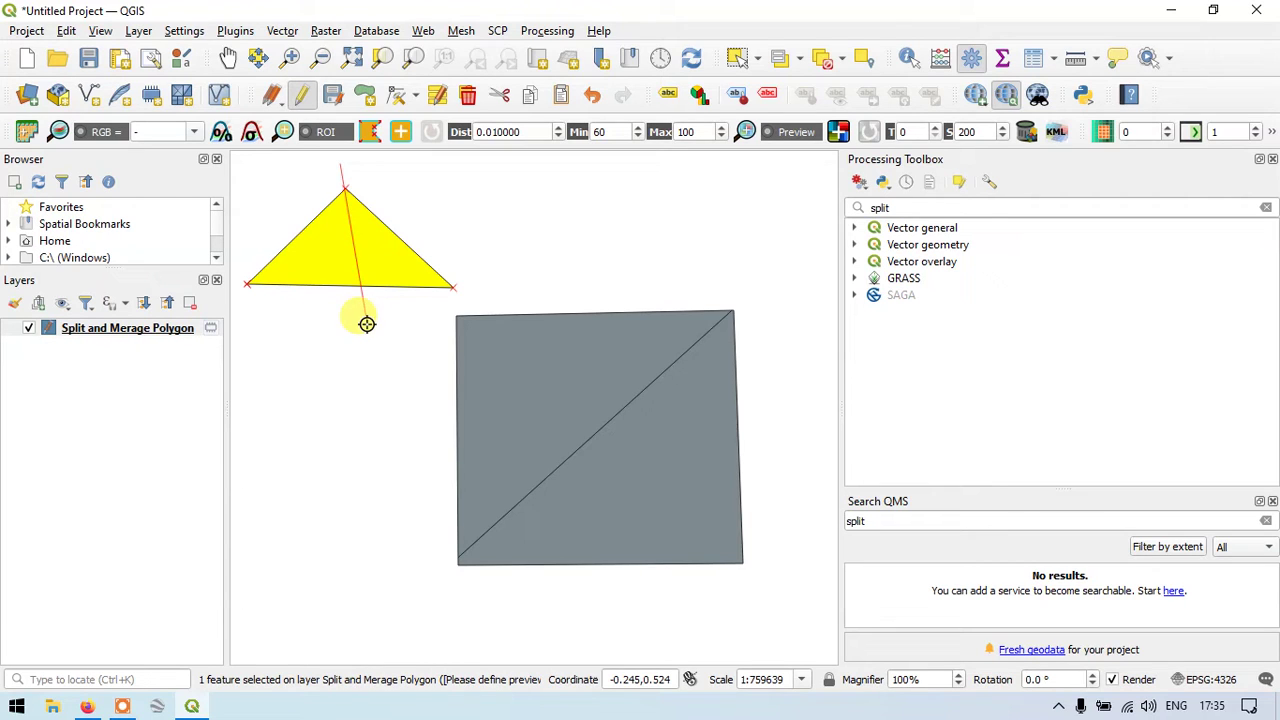
pyautogui.rightClick(367, 324)
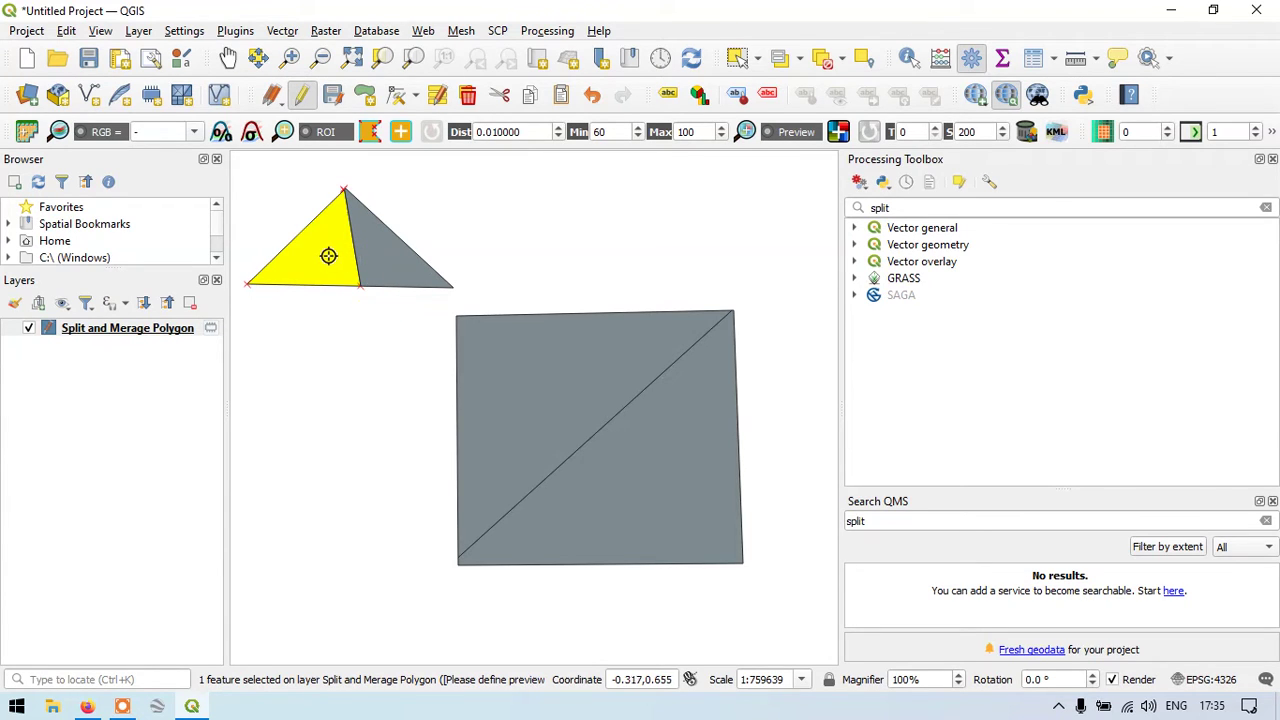
# Try to split the unselected eastern part of the triangle with a steep line across it, and dismiss the warning.
pyautogui.click(450, 176)
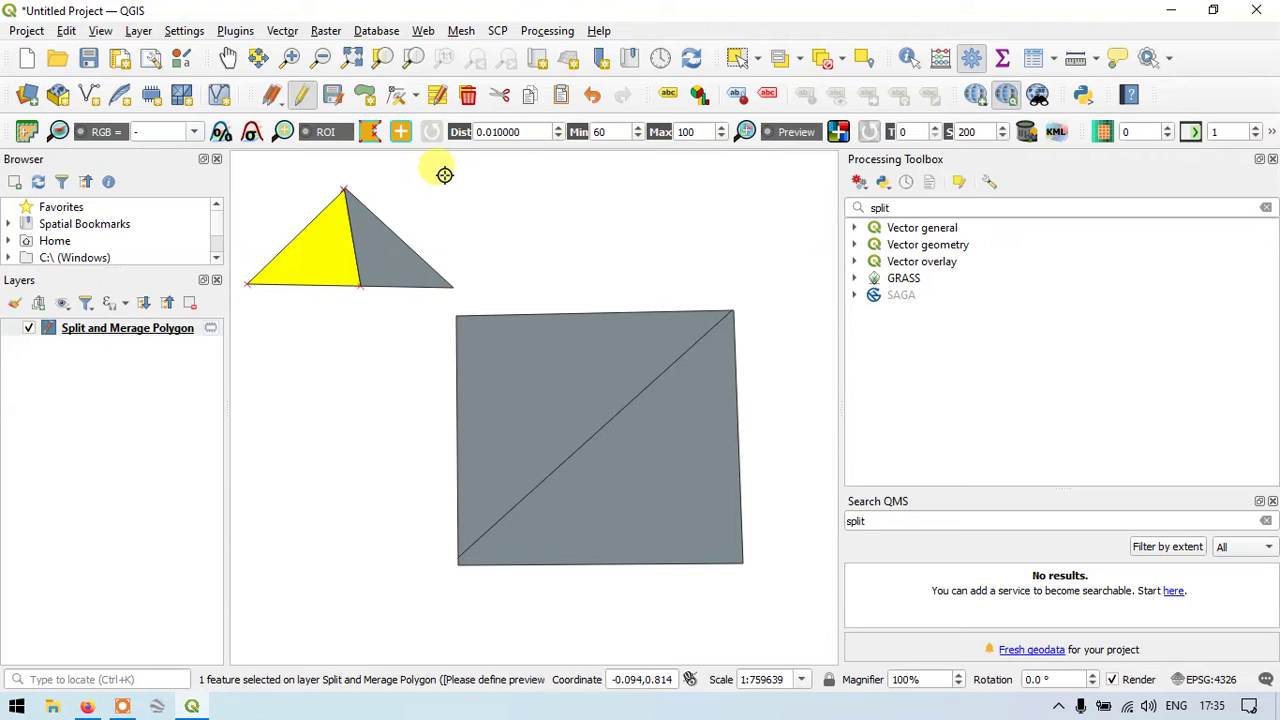
pyautogui.click(417, 197)
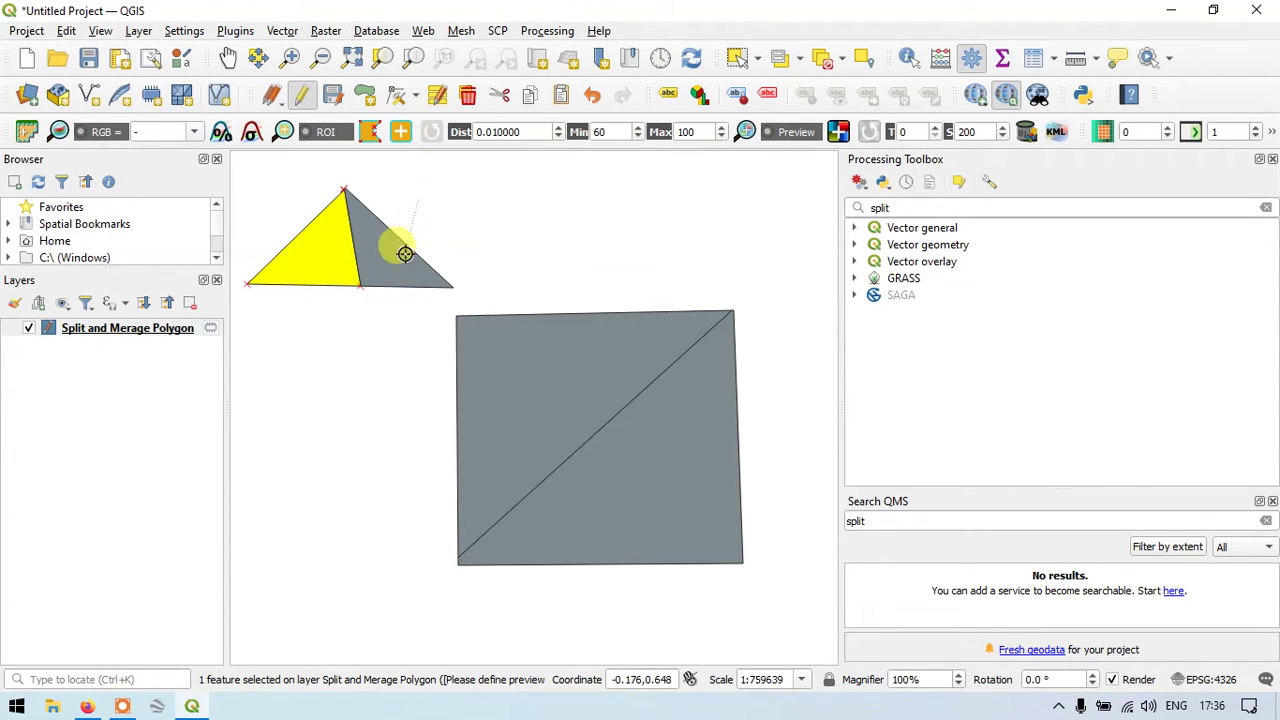
pyautogui.rightClick(390, 341)
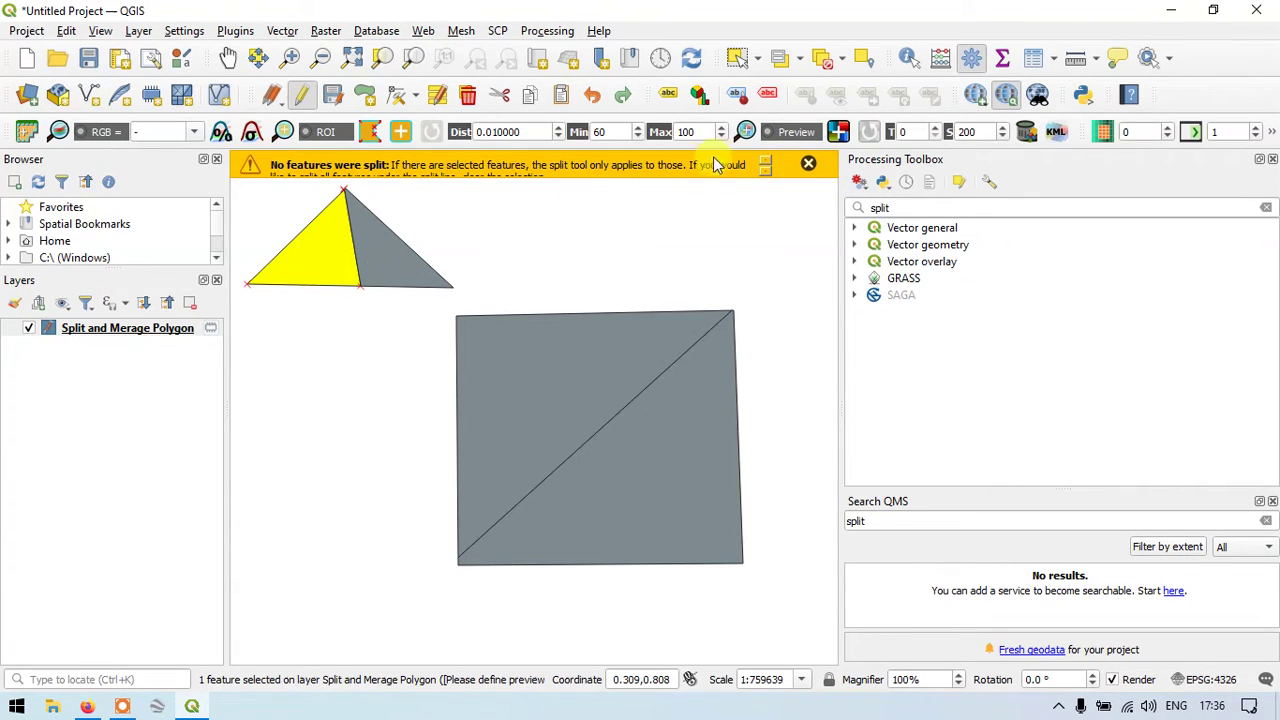
pyautogui.click(808, 163)
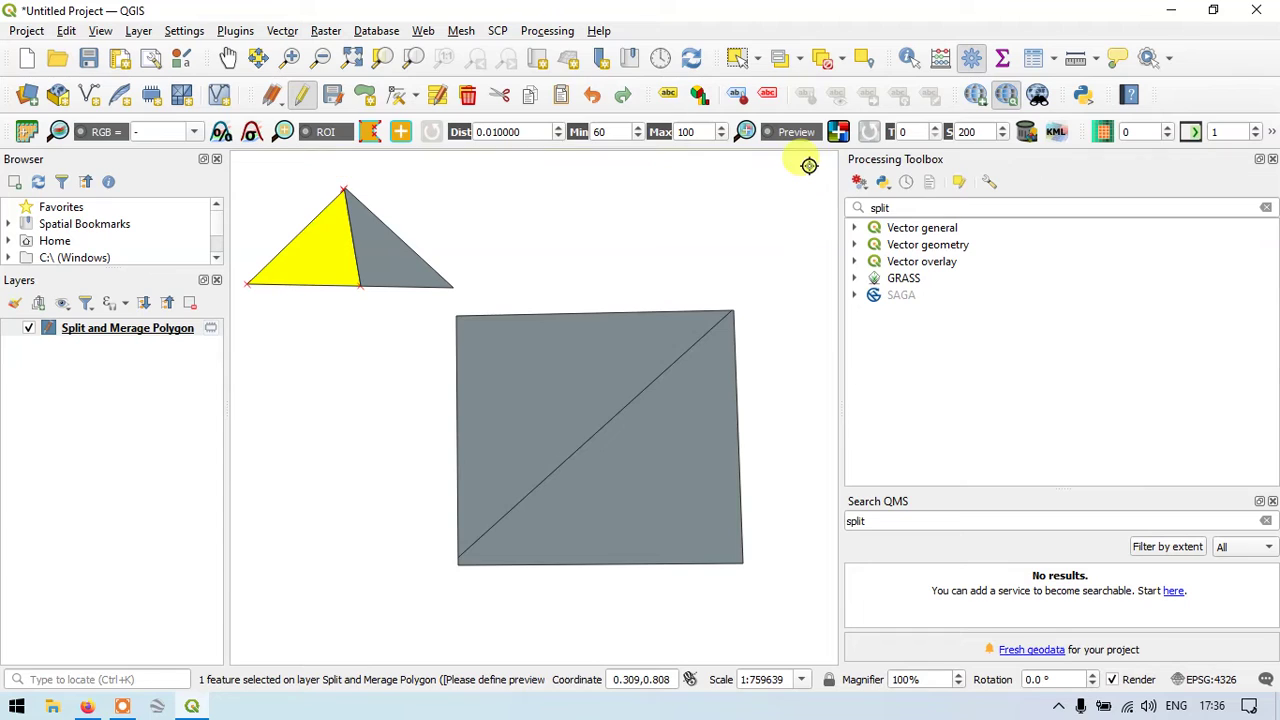
# Split the selected western part of the triangle along a diagonal ending at about -0.24, 0.56, and check the features in the attribute table.
pyautogui.click(291, 171)
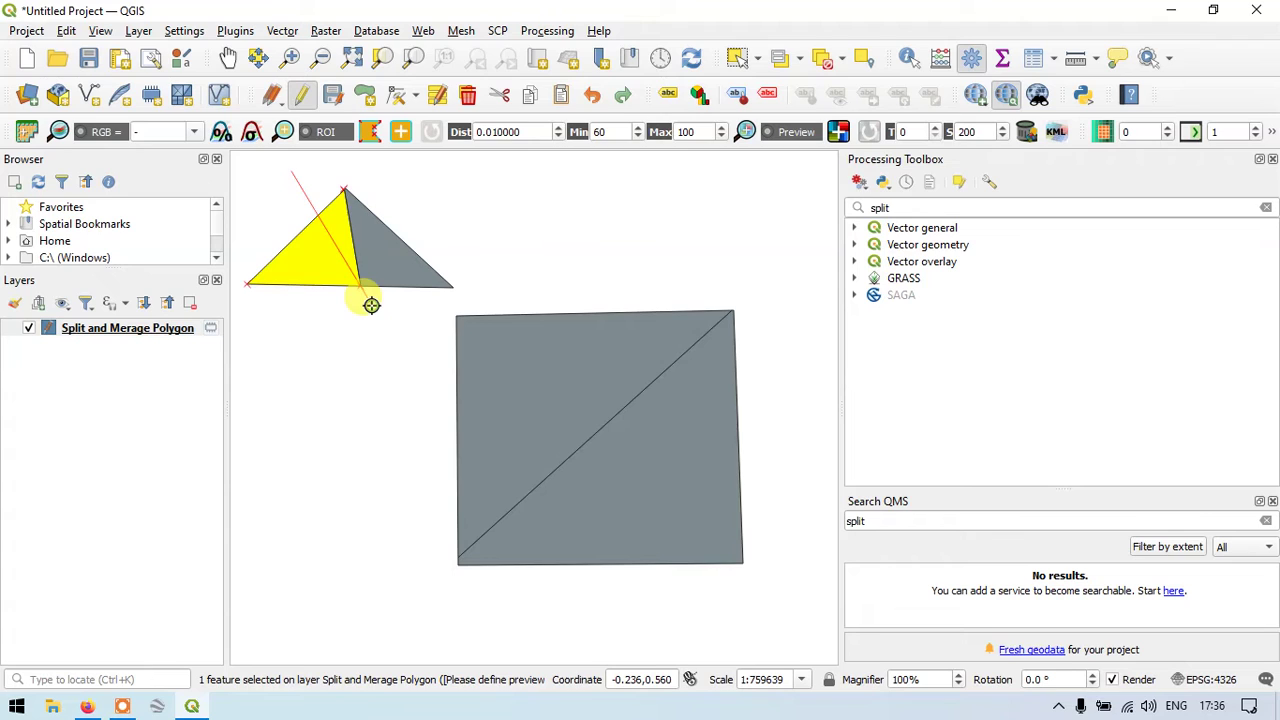
pyautogui.rightClick(371, 305)
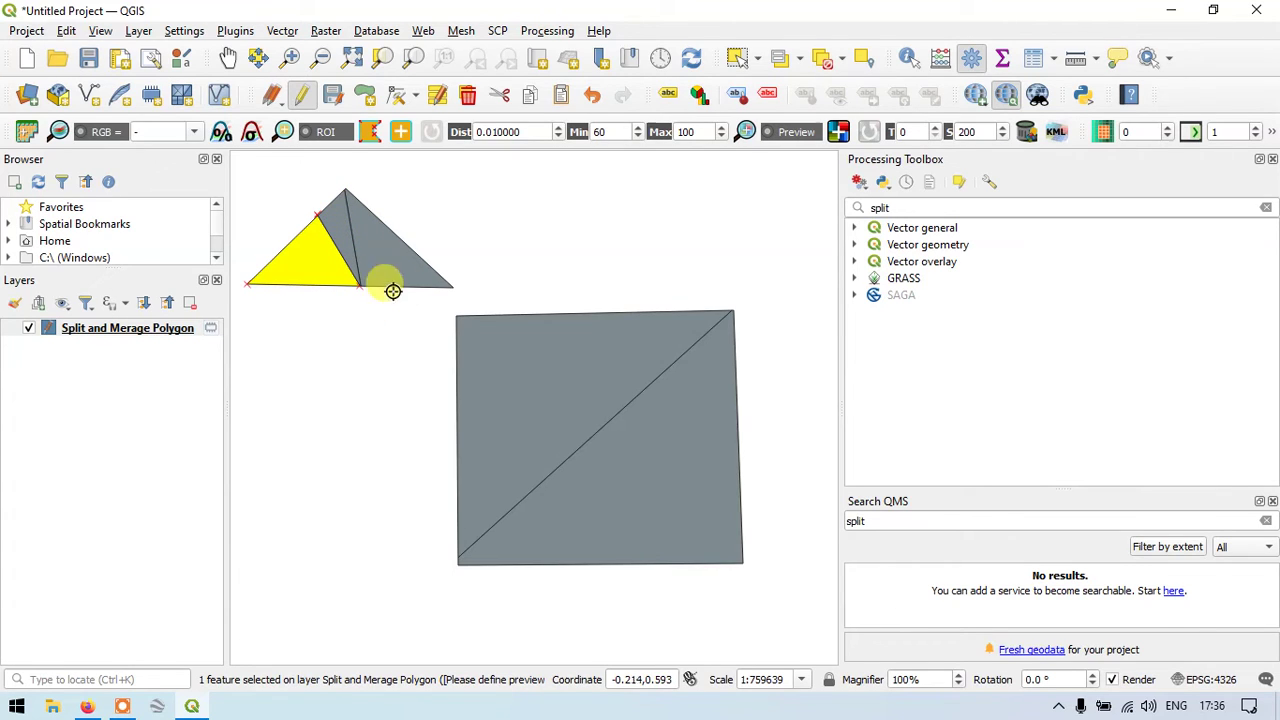
pyautogui.click(1033, 60)
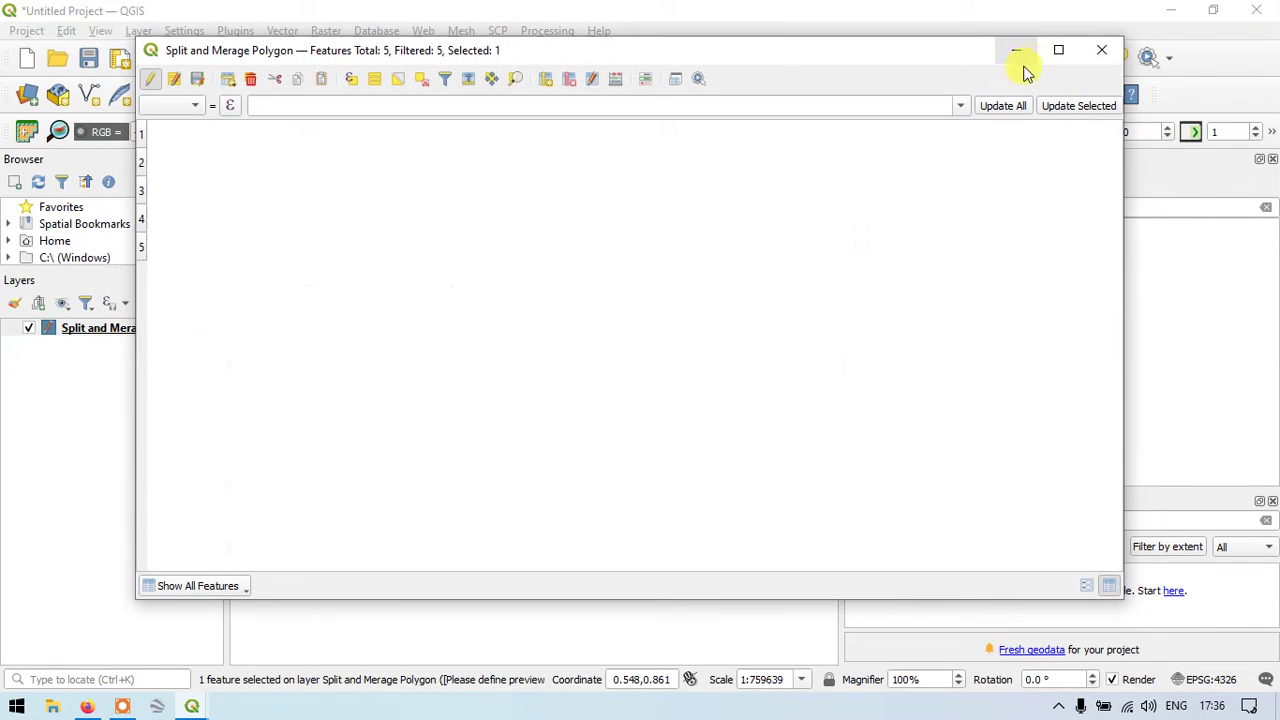
pyautogui.click(1101, 50)
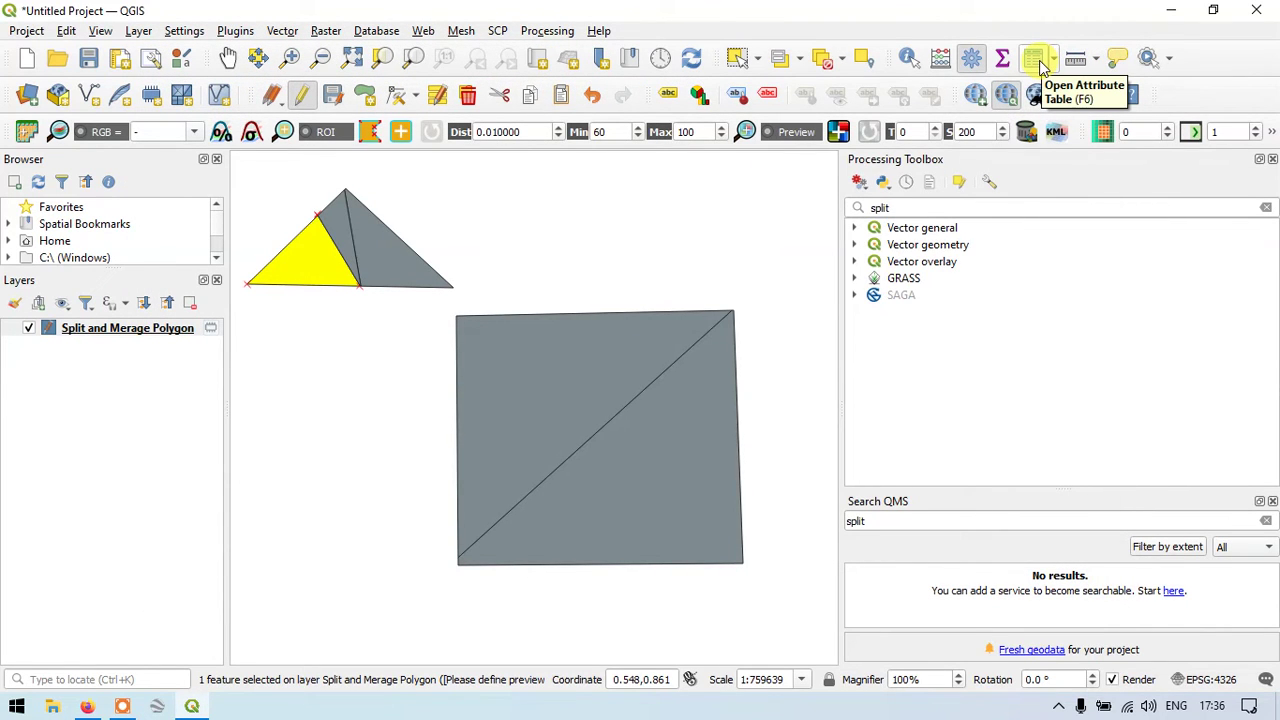
pyautogui.click(1036, 60)
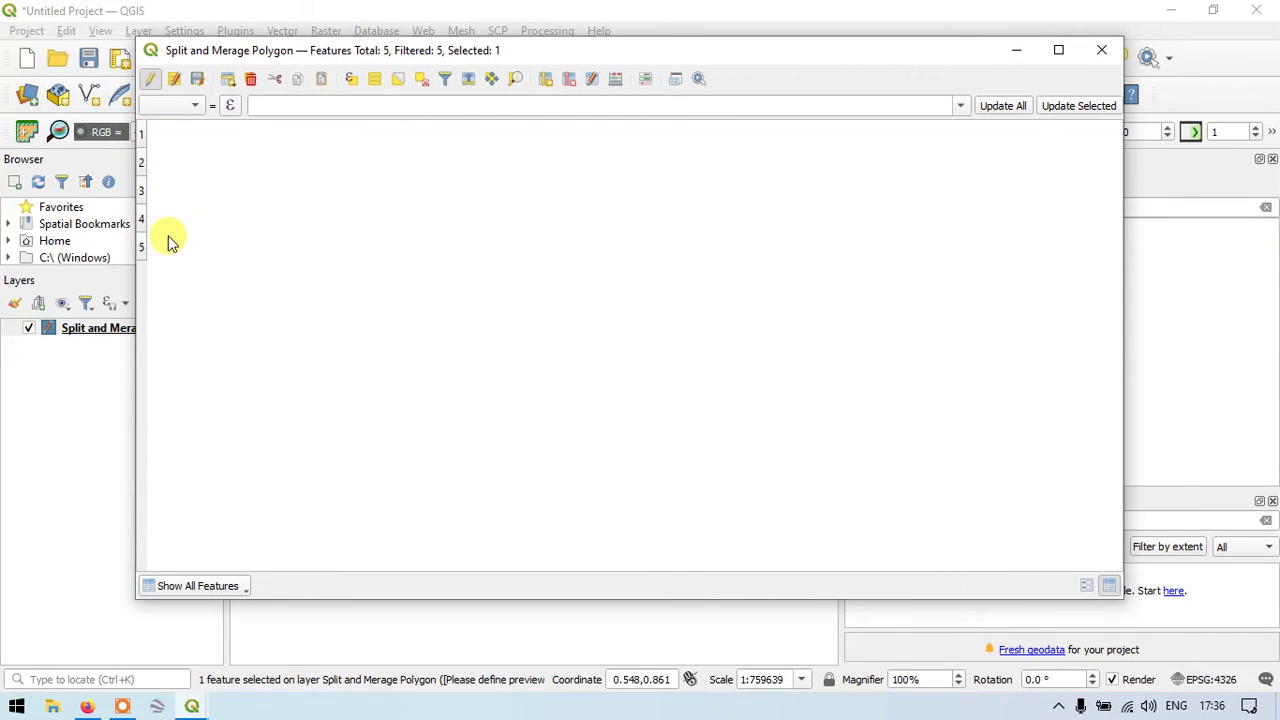
pyautogui.click(1020, 51)
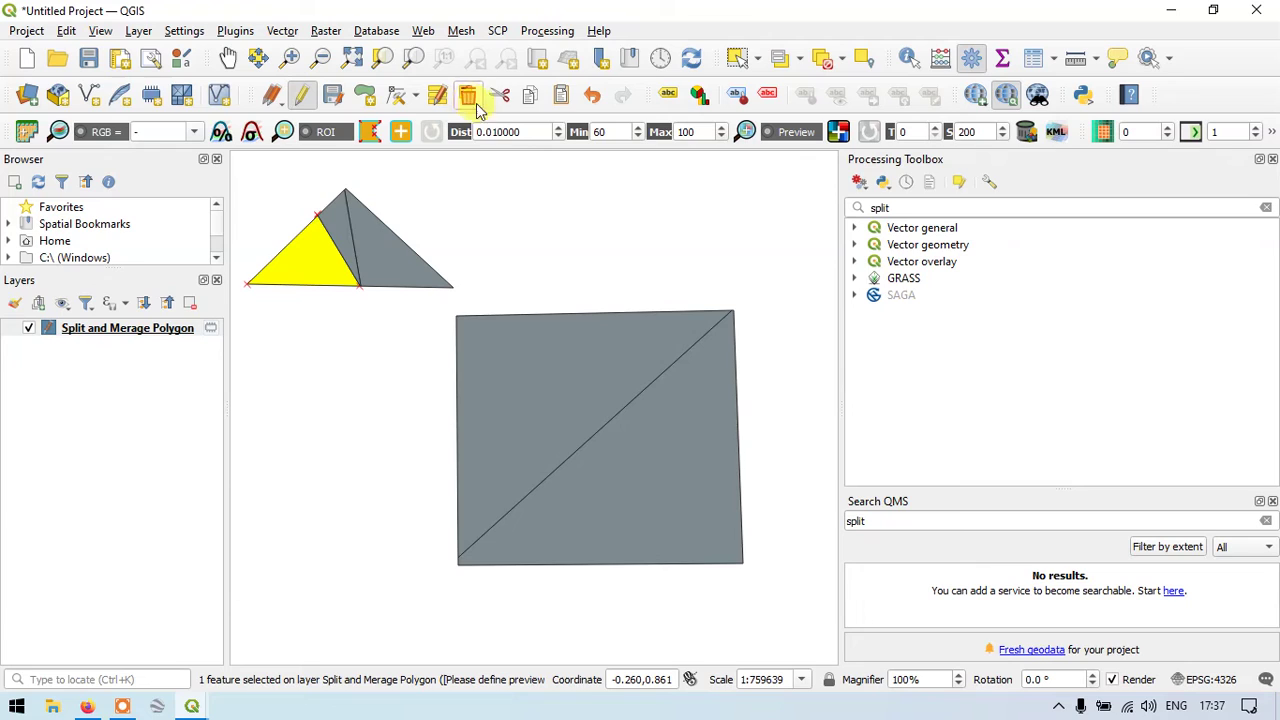
# Select both halves of the square and merge them into one polygon with Merge Selected Features.
pyautogui.click(737, 60)
pyautogui.moveTo(428, 318); pyautogui.dragTo(771, 549)
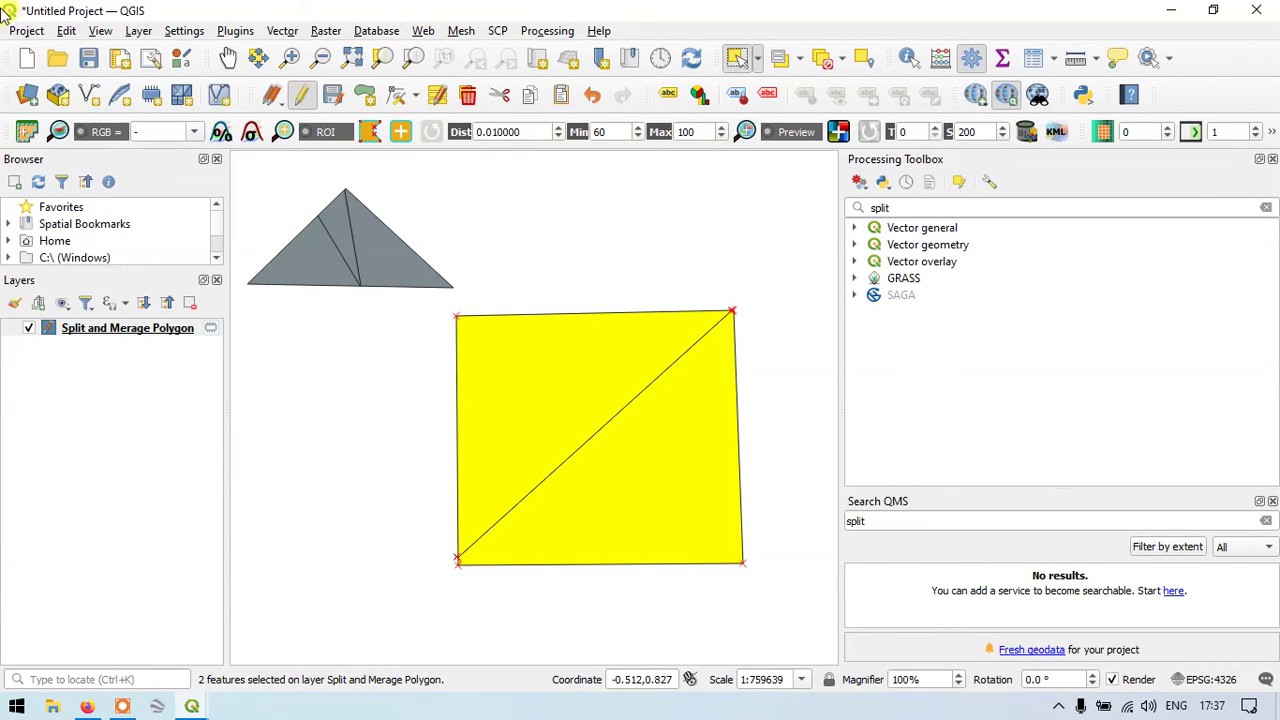
pyautogui.click(67, 31)
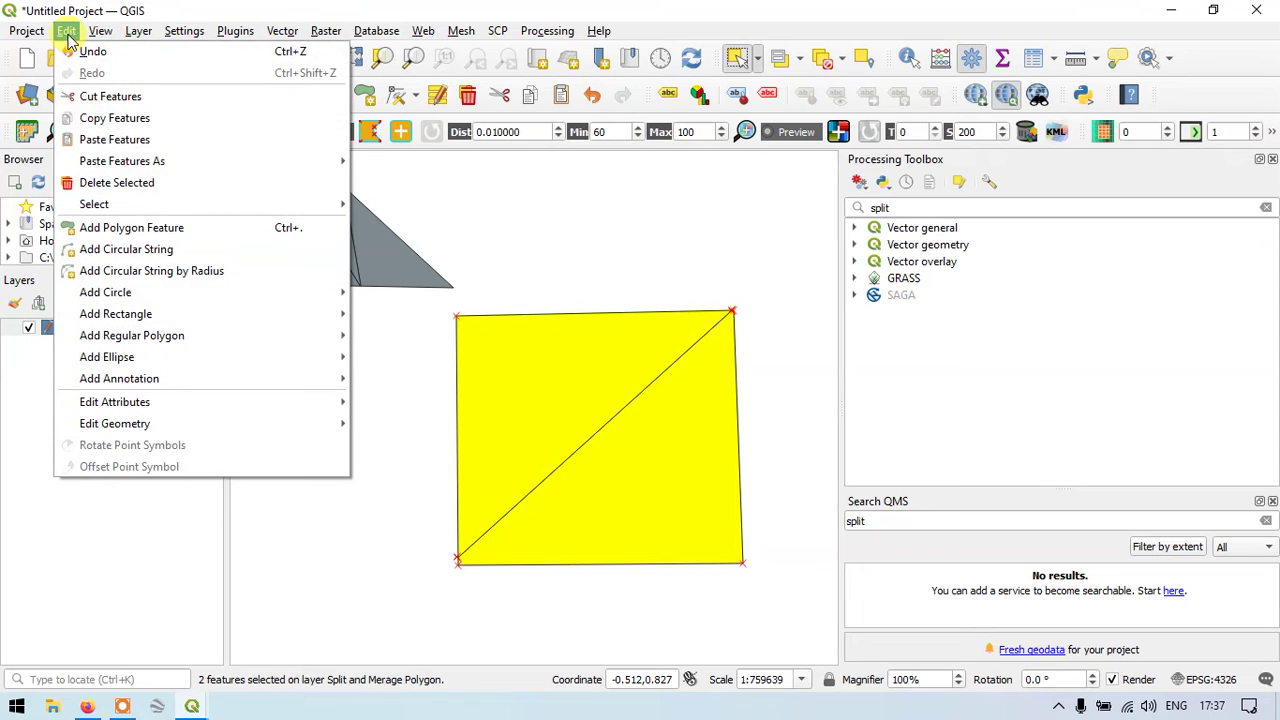
pyautogui.moveTo(334, 429)
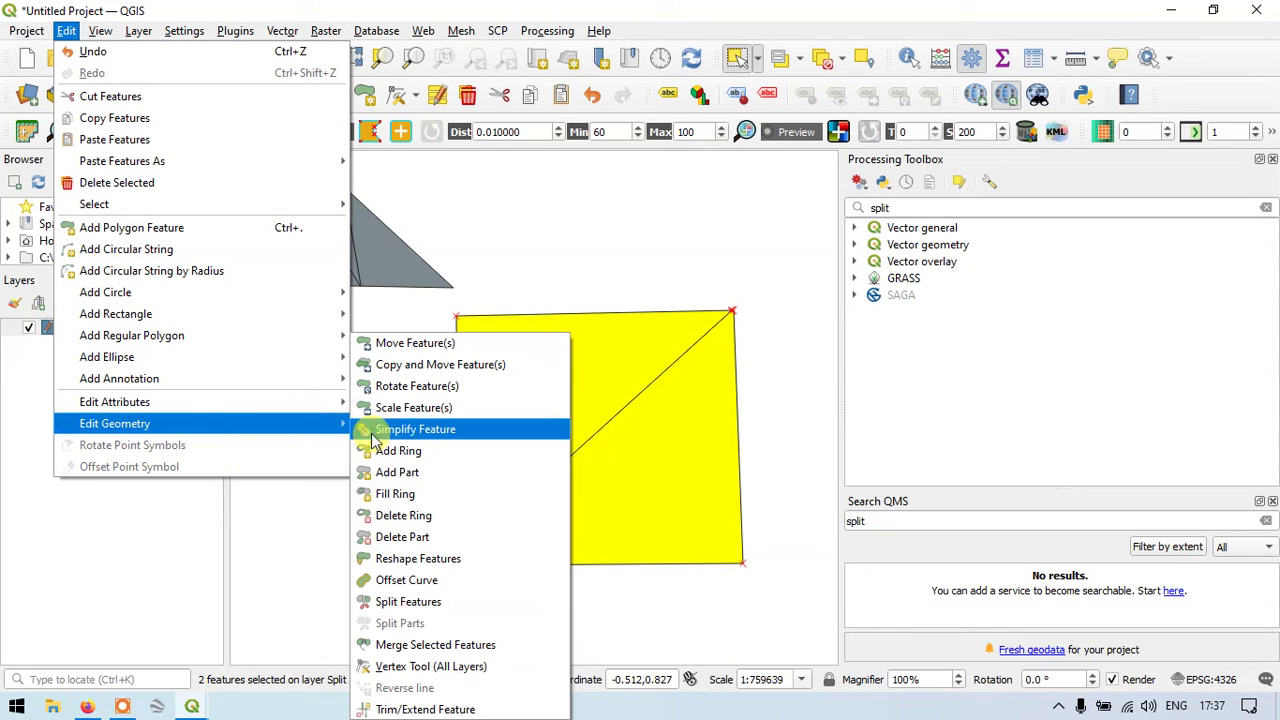
pyautogui.click(461, 646)
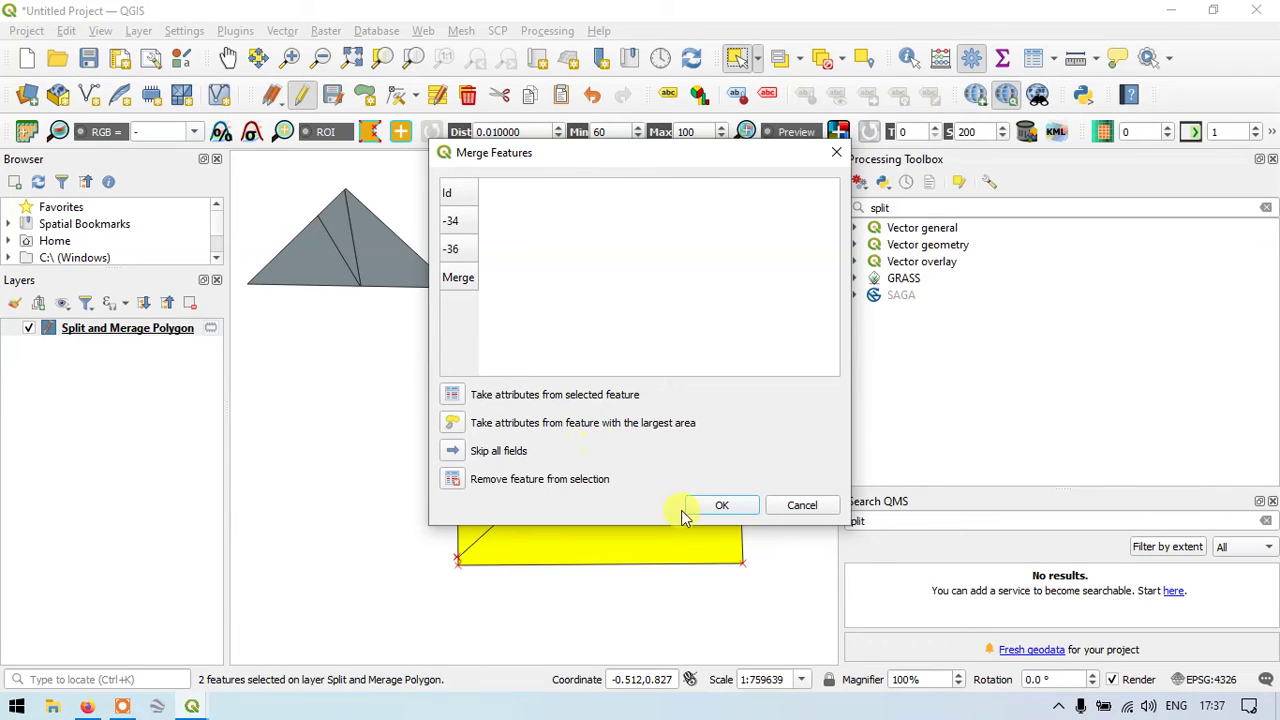
pyautogui.click(728, 507)
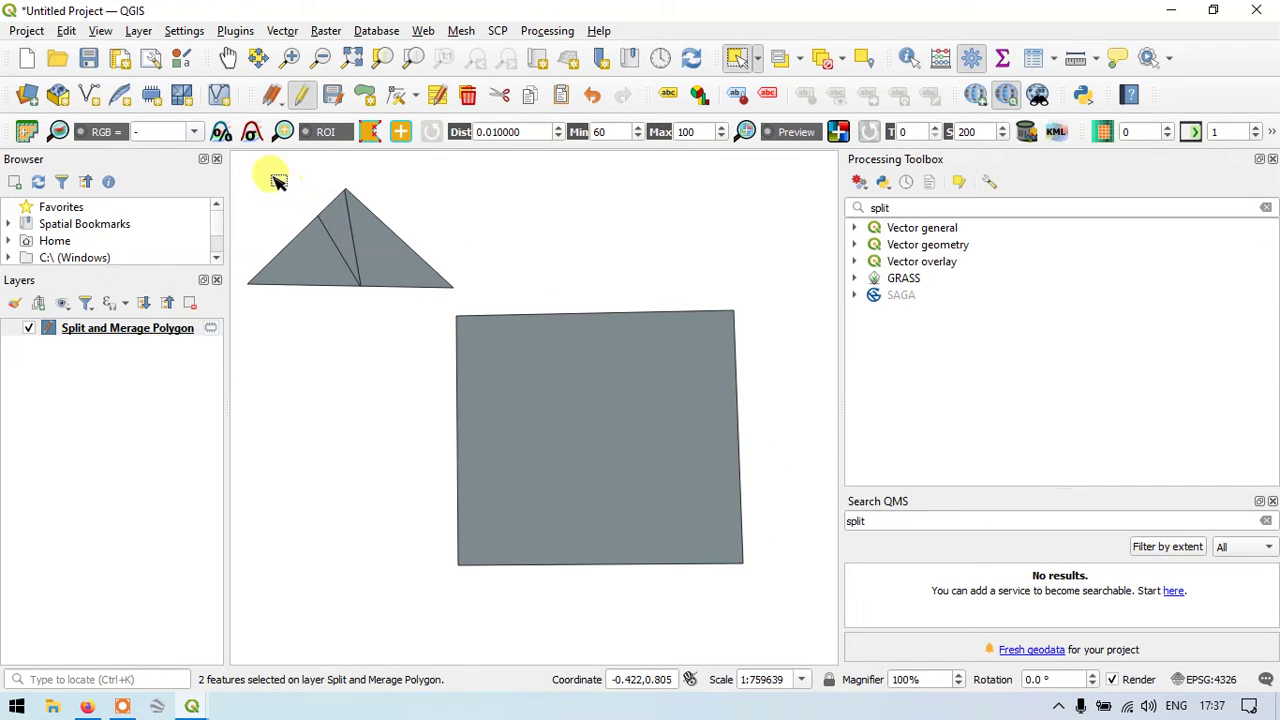
# Select all three parts of the triangle, merge them with Merge Selected Features, and check the layer's features in the attribute table.
pyautogui.click(738, 62)
pyautogui.moveTo(247, 165); pyautogui.dragTo(443, 305)
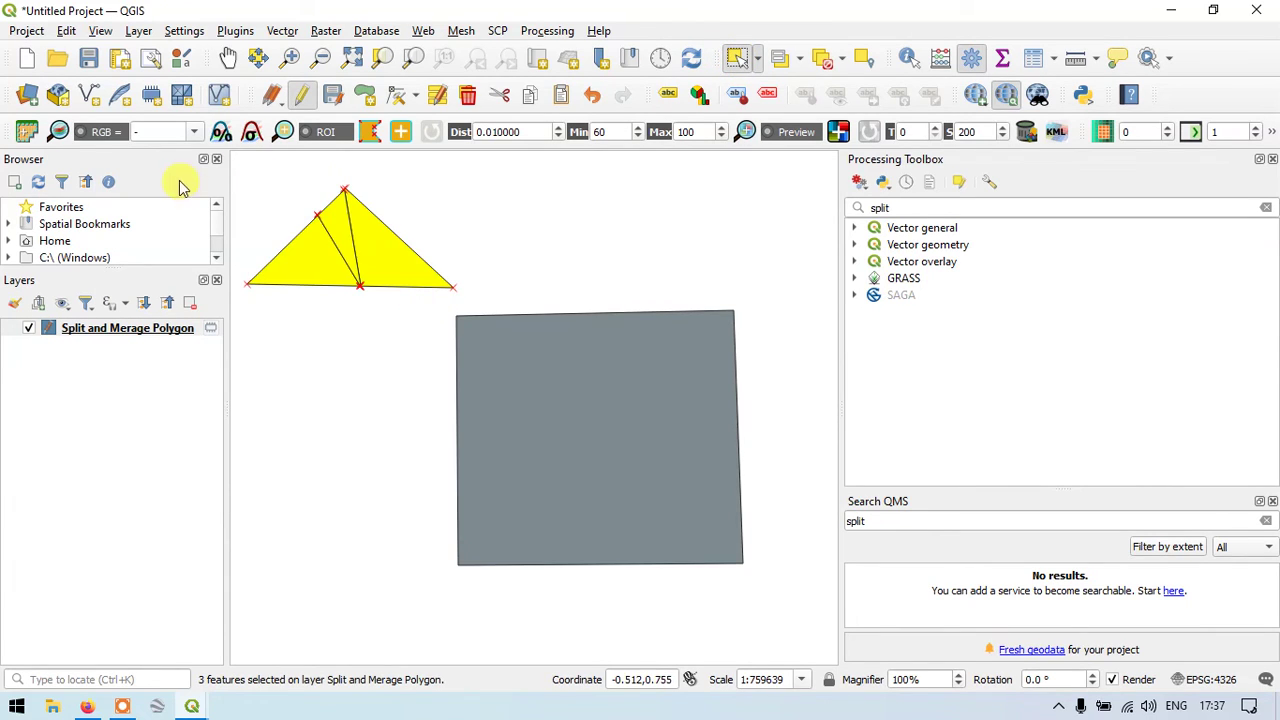
pyautogui.click(68, 34)
pyautogui.moveTo(309, 409)
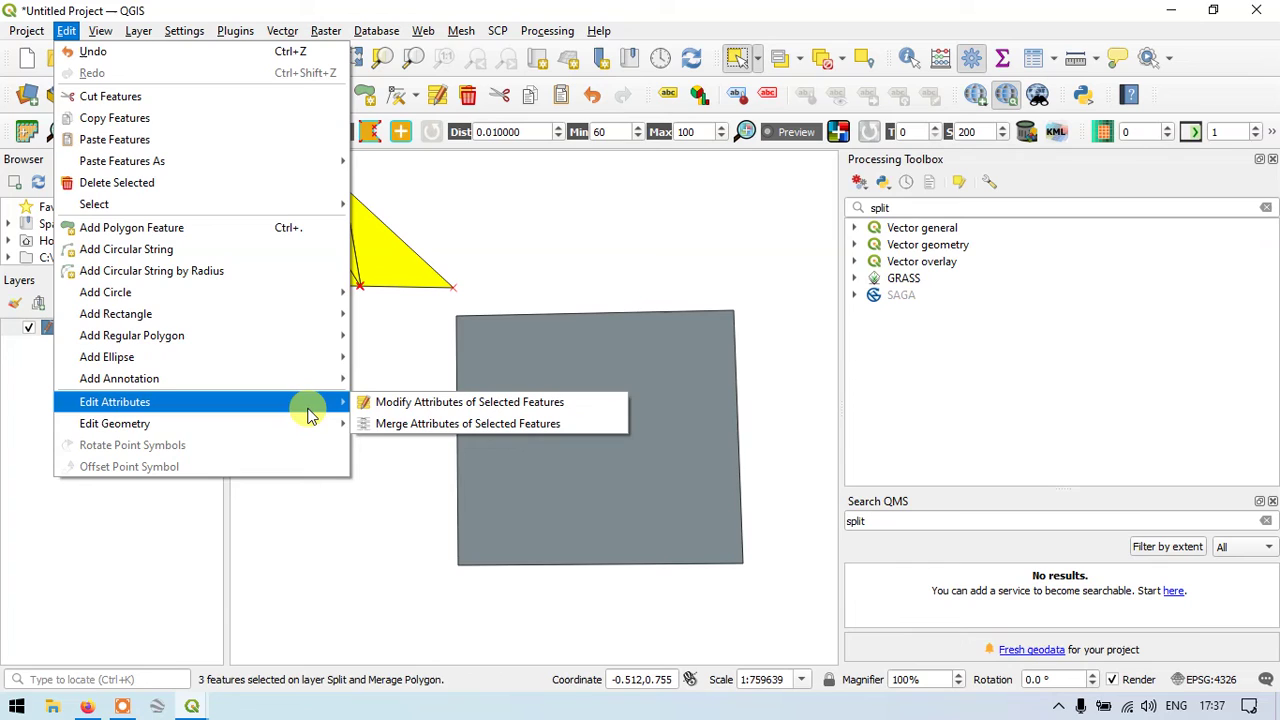
pyautogui.moveTo(297, 441)
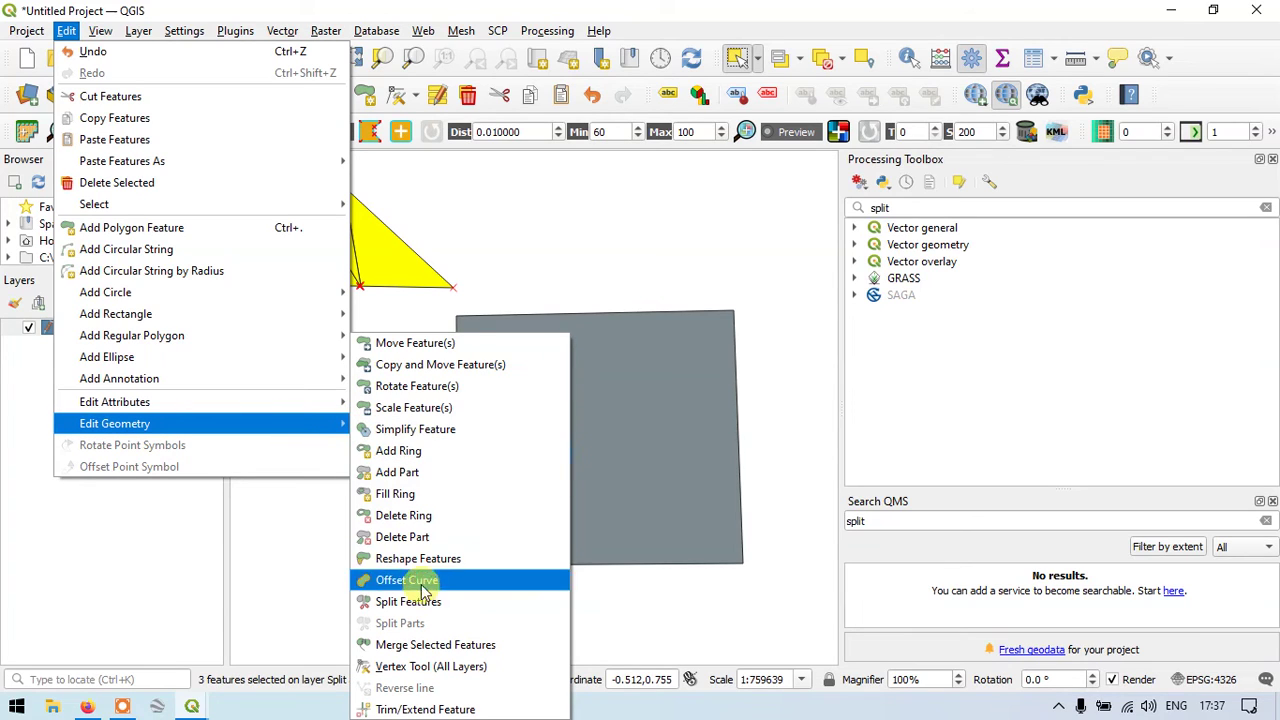
pyautogui.click(447, 650)
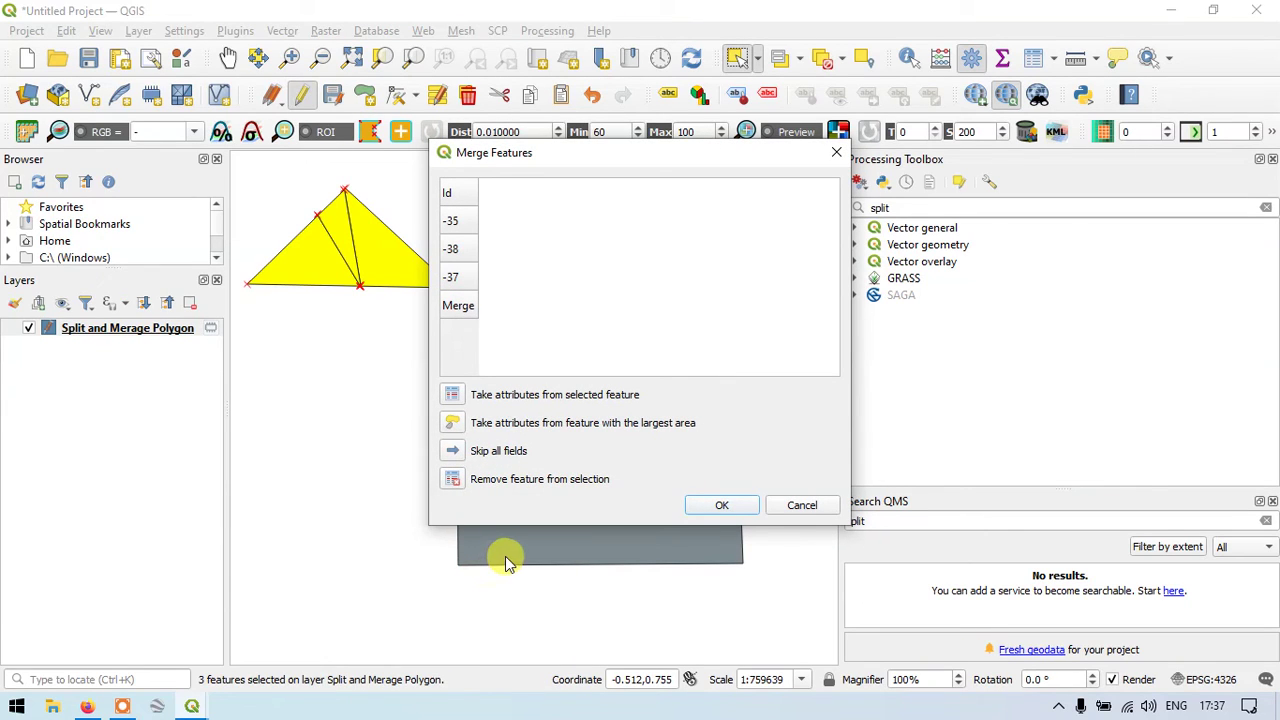
pyautogui.click(722, 505)
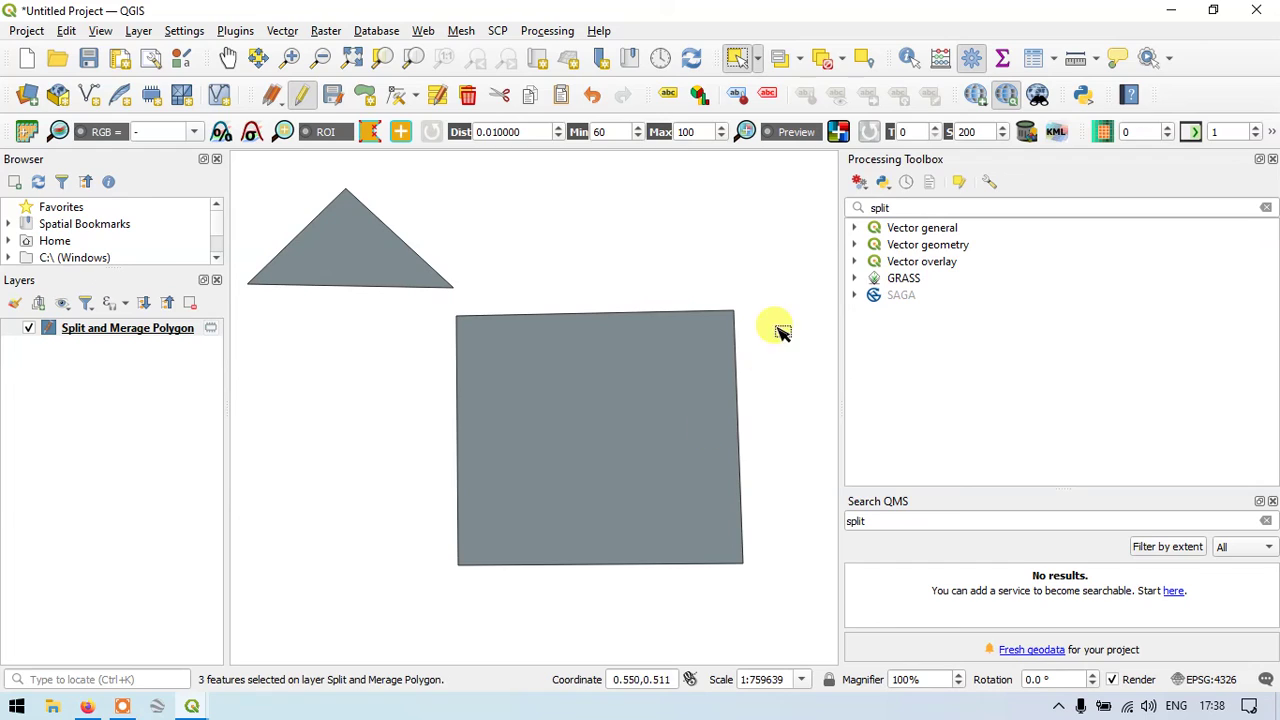
pyautogui.click(1035, 58)
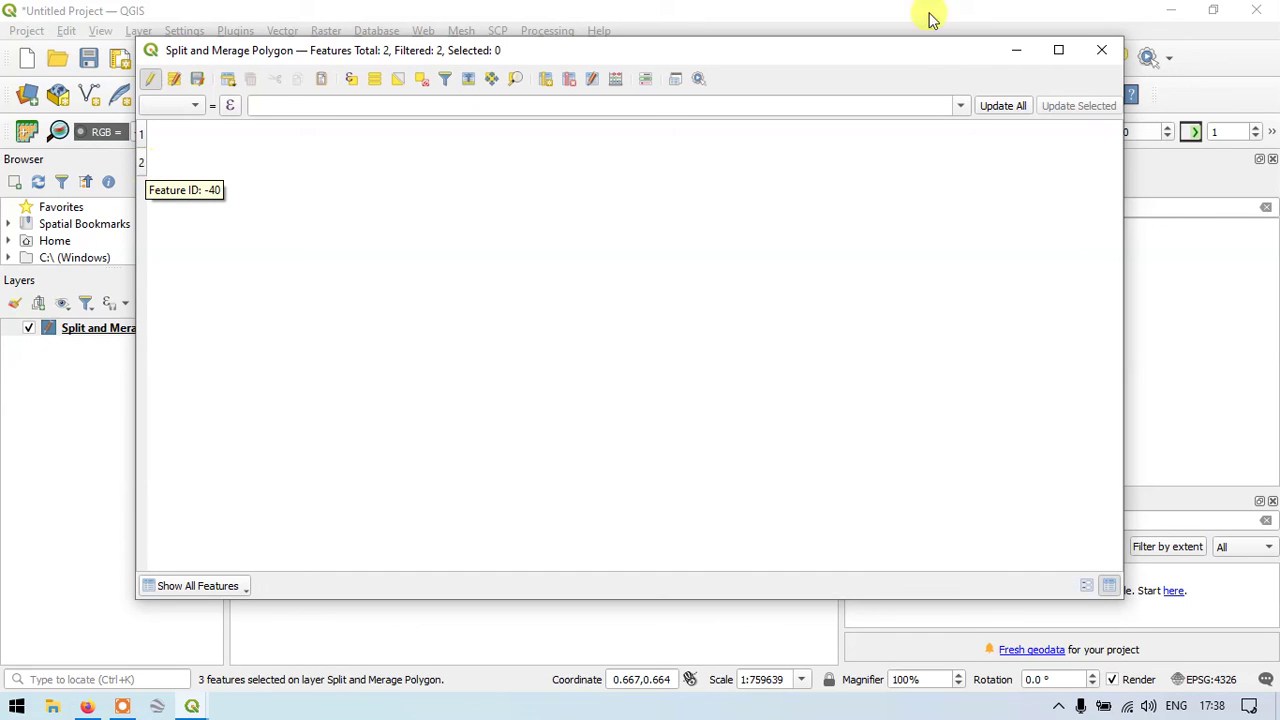
pyautogui.click(1101, 49)
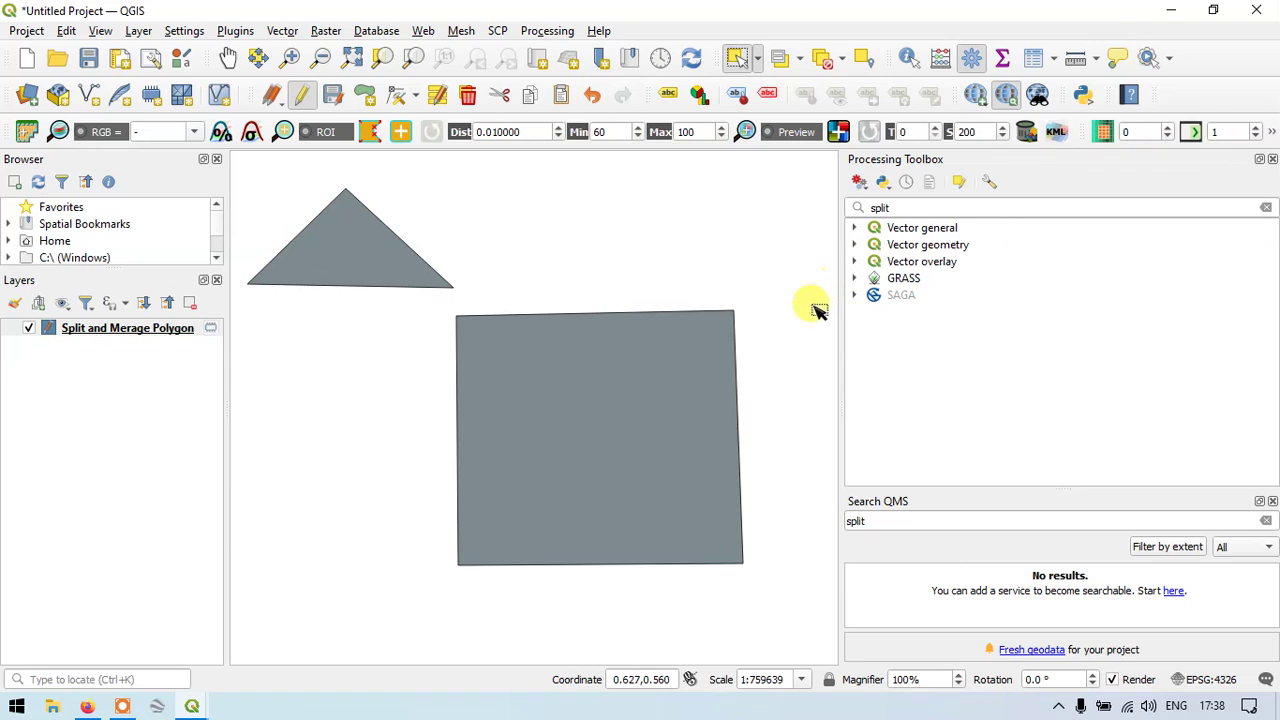